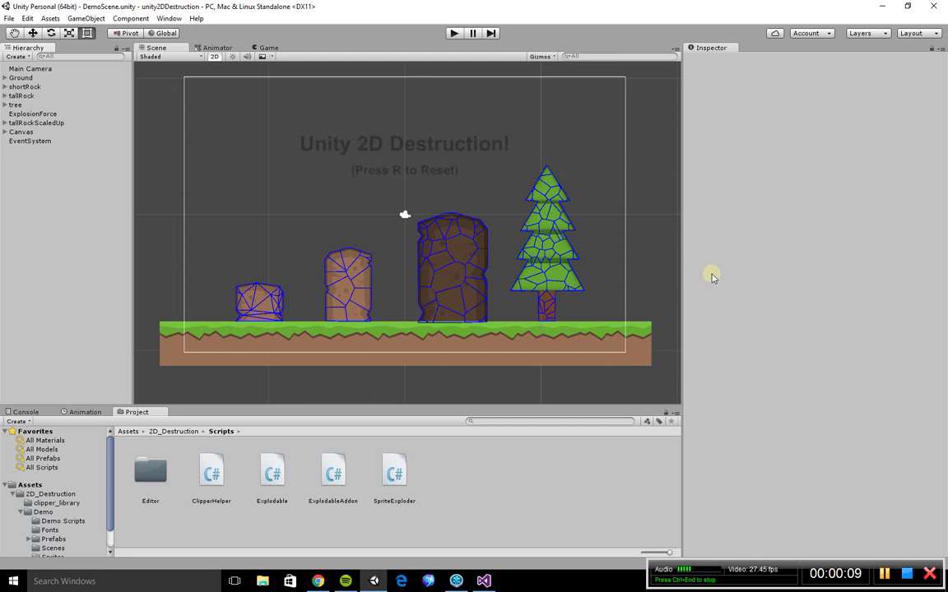
# Play the demo scene, explode the short rock, tall rock, scaled-up rock and tree, and stop the playback.
pyautogui.click(453, 34)
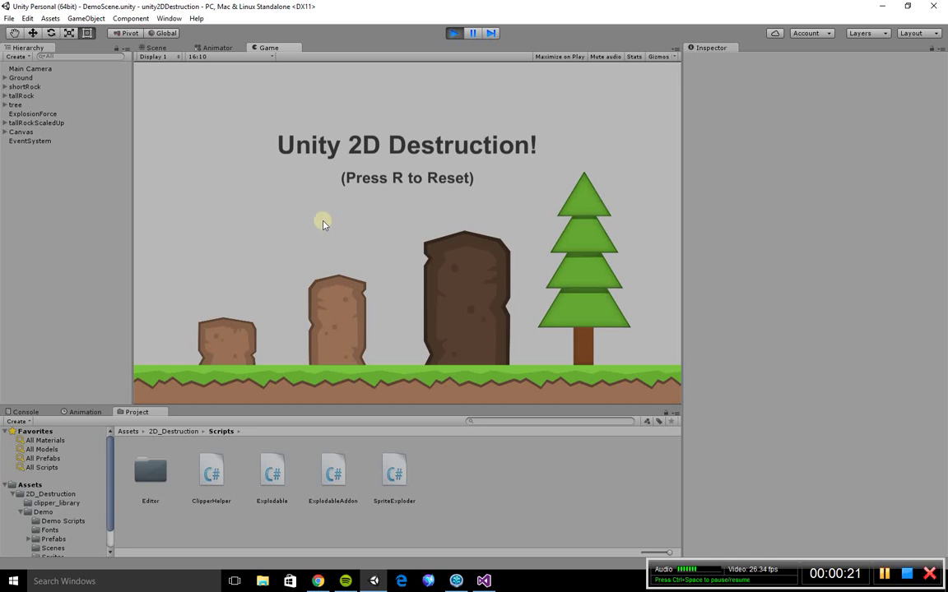
pyautogui.click(233, 345)
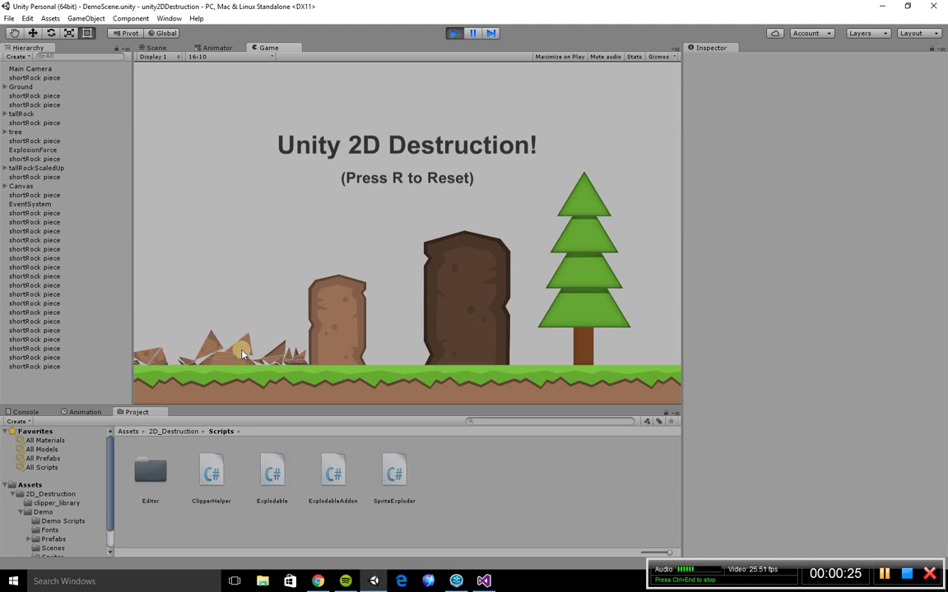
pyautogui.click(327, 318)
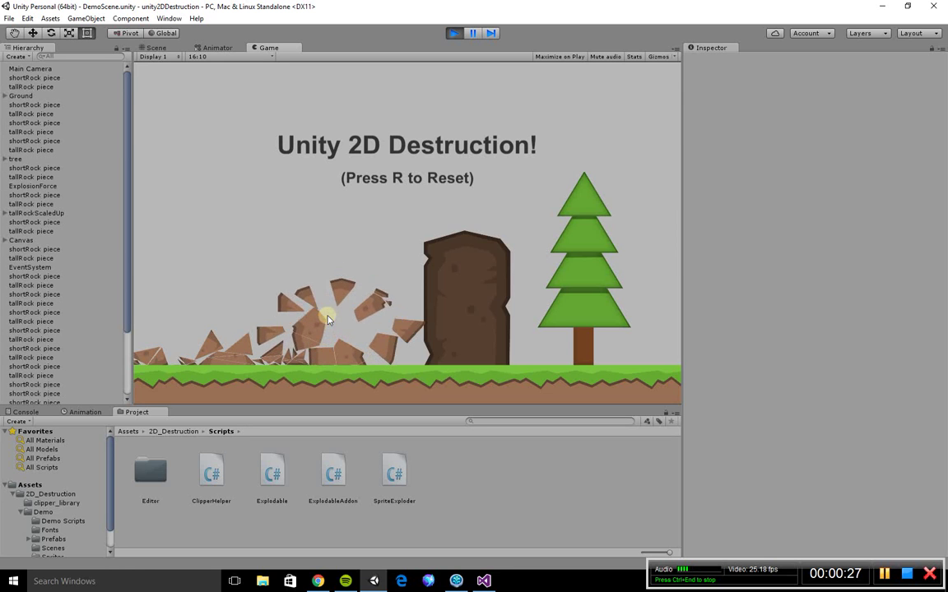
pyautogui.click(458, 294)
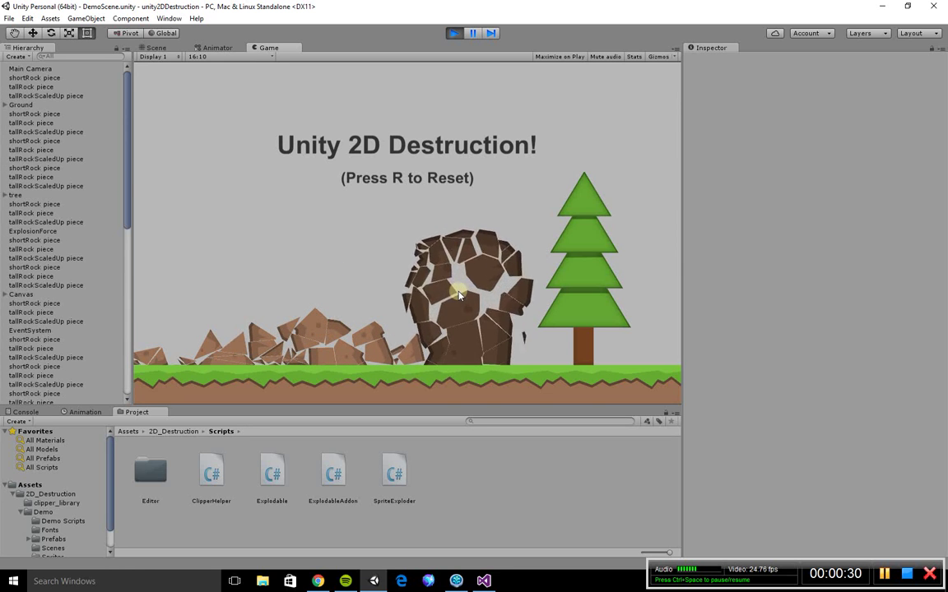
pyautogui.click(568, 263)
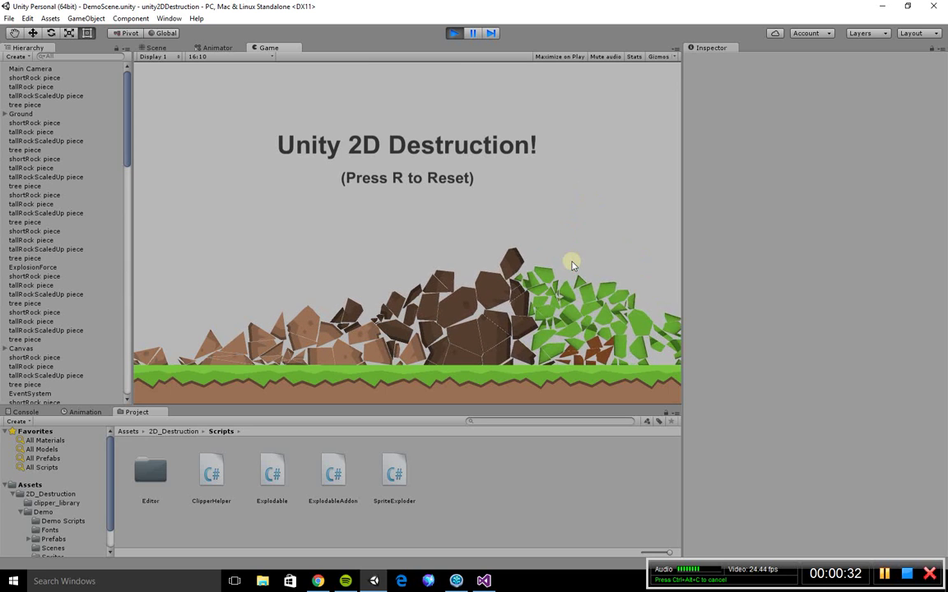
pyautogui.click(454, 34)
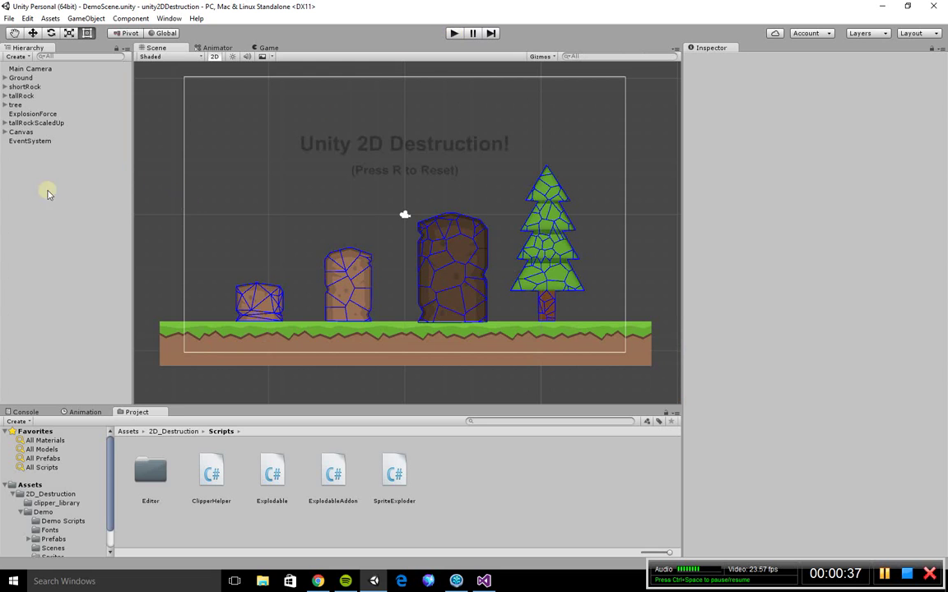
pyautogui.click(27, 140)
pyautogui.click(24, 133)
pyautogui.click(29, 122)
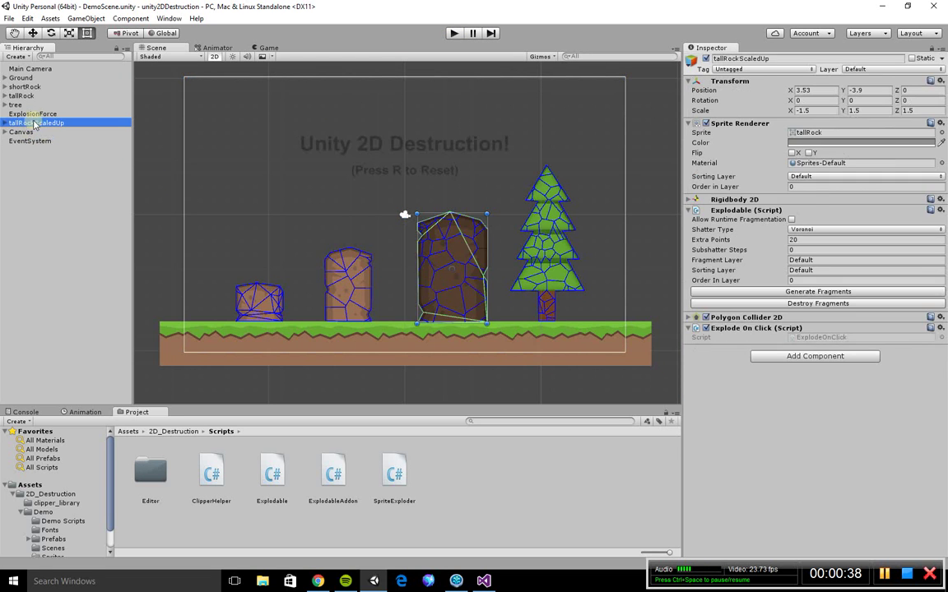
pyautogui.click(33, 113)
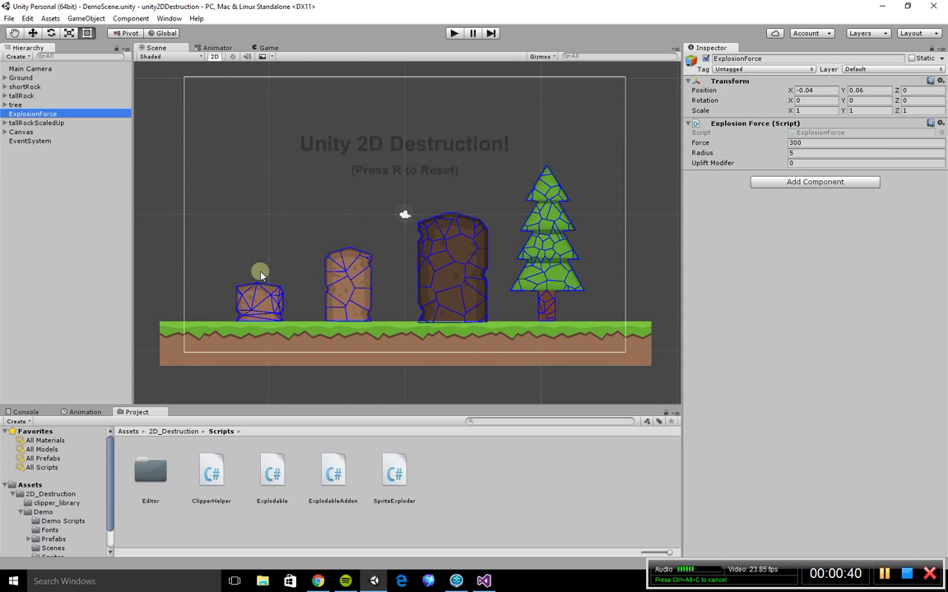
# Delete the shortRock, tallRock, tree and tallRockScaledUp objects from the scene.
pyautogui.moveTo(300, 272); pyautogui.dragTo(249, 256, button='middle')
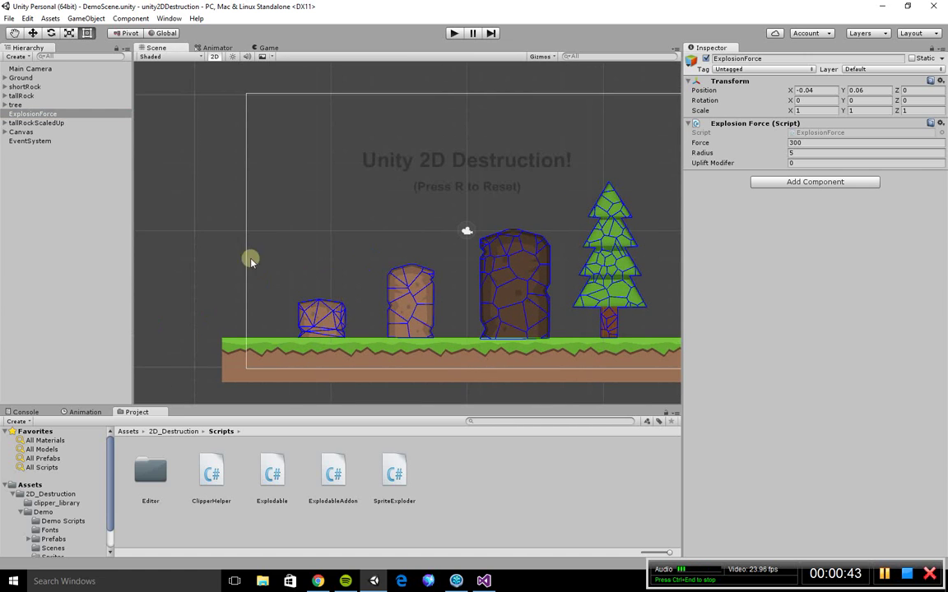
pyautogui.click(320, 321)
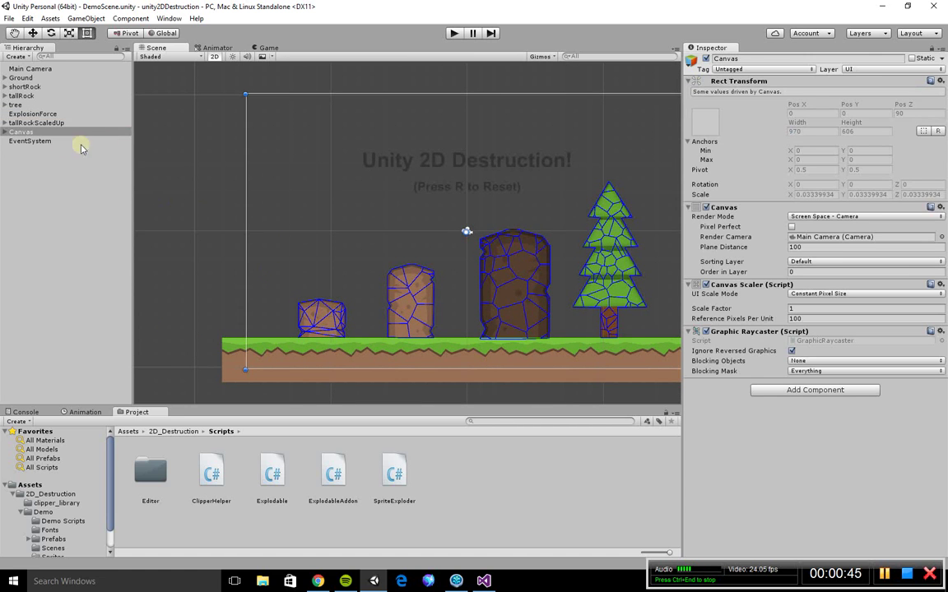
pyautogui.click(74, 141)
pyautogui.click(305, 307)
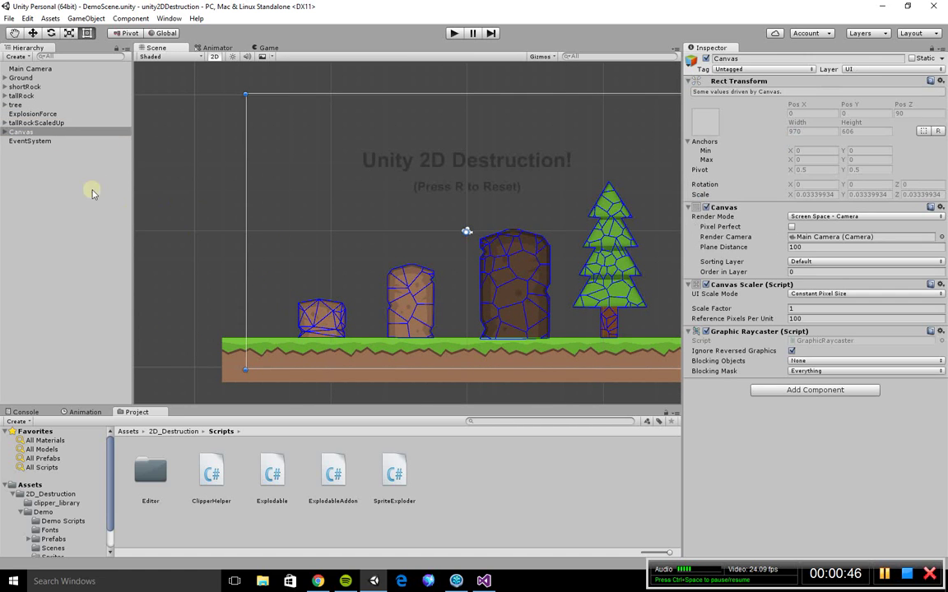
pyautogui.click(24, 87)
pyautogui.press('Delete')
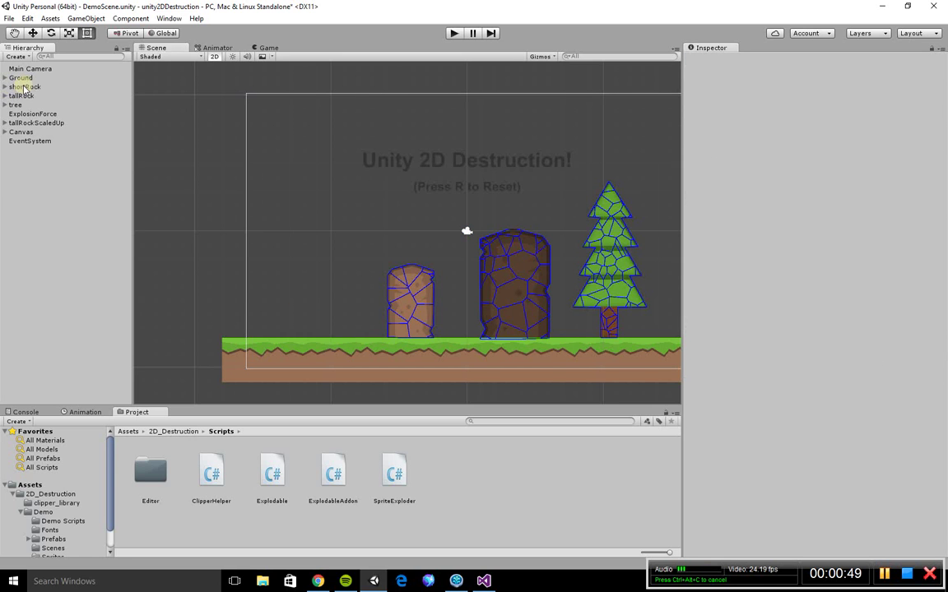
pyautogui.click(25, 86)
pyautogui.press('Delete')
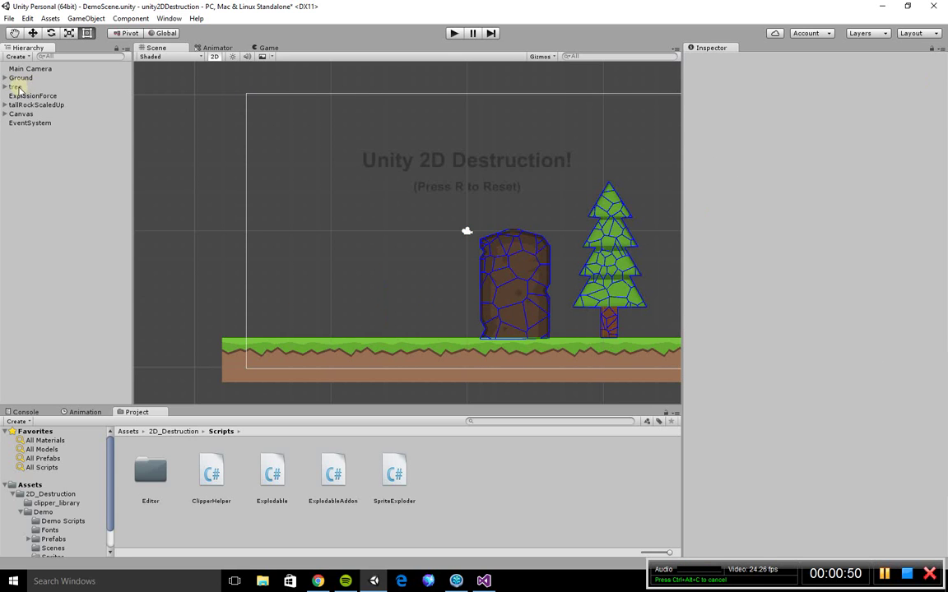
pyautogui.click(17, 87)
pyautogui.press('Delete')
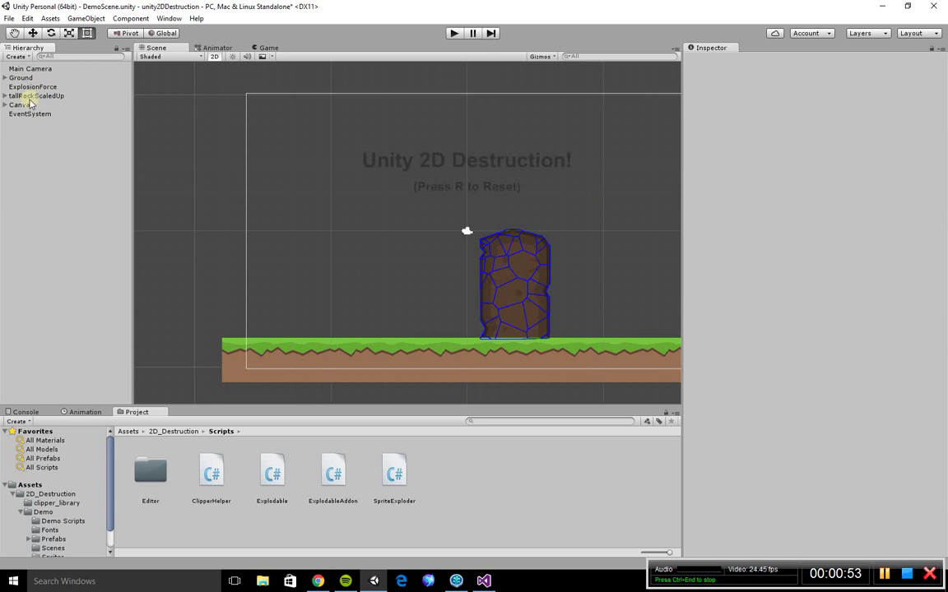
pyautogui.click(29, 97)
pyautogui.press('Delete')
# Place the tallRock sprite from the Demo Sprites folder in the scene, standing on the ground at about X 0.13, Y -5.15.
pyautogui.scroll(-2, 330, 238)
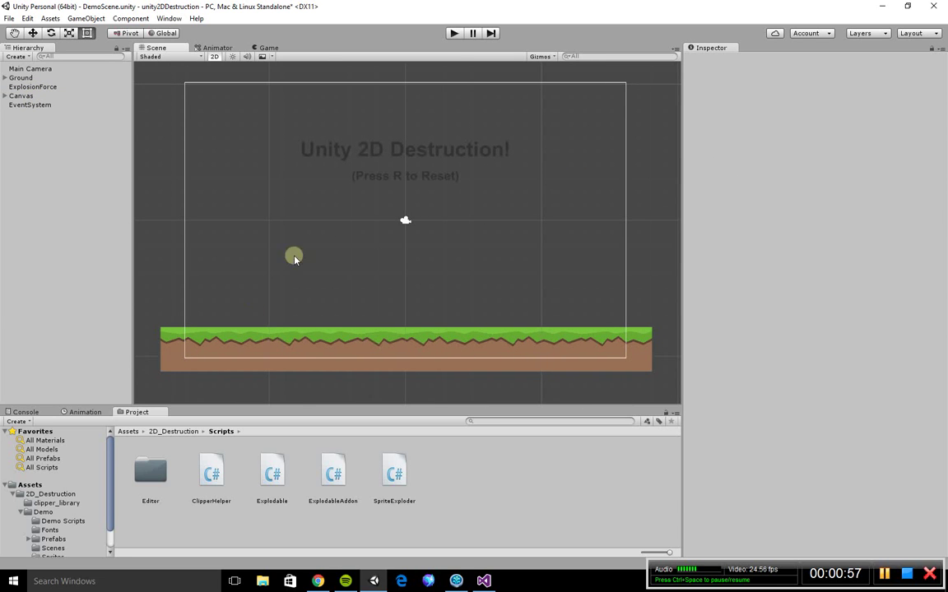
pyautogui.click(16, 113)
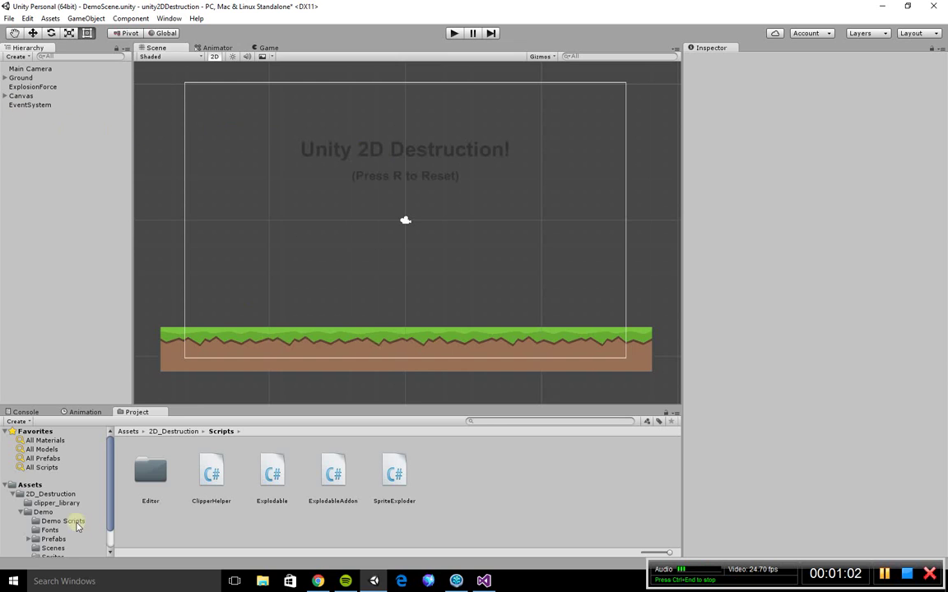
pyautogui.scroll(-2, 55, 527)
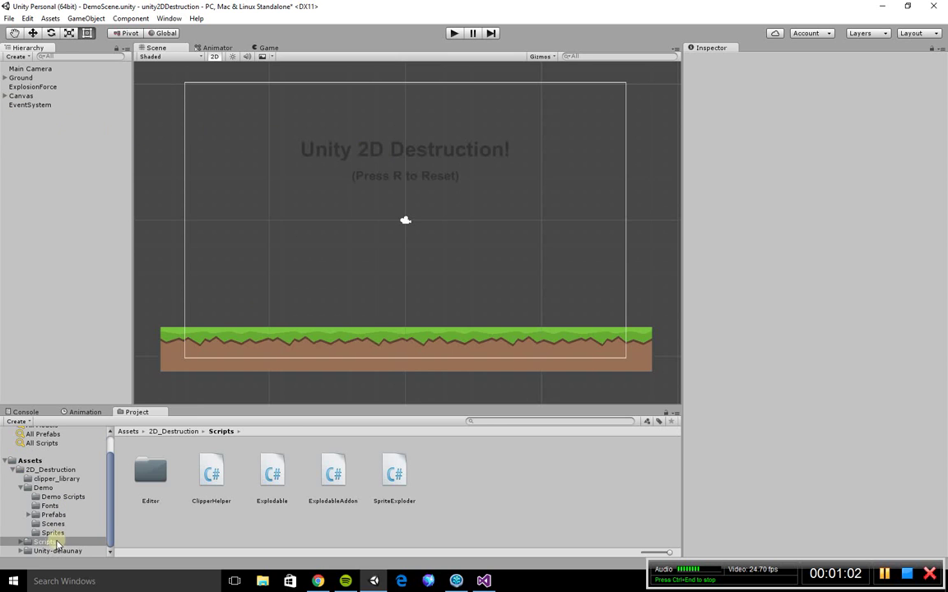
pyautogui.click(53, 533)
pyautogui.moveTo(332, 508); pyautogui.dragTo(351, 265)
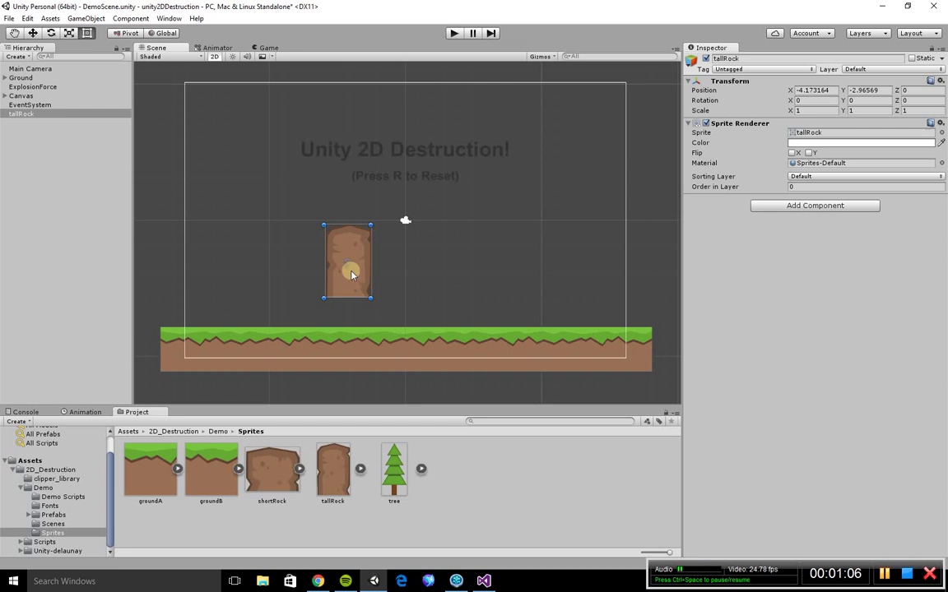
pyautogui.keyDown('ctrl'); pyautogui.moveTo(324, 302); pyautogui.dragTo(350, 316); pyautogui.keyUp('ctrl')
pyautogui.click(33, 34)
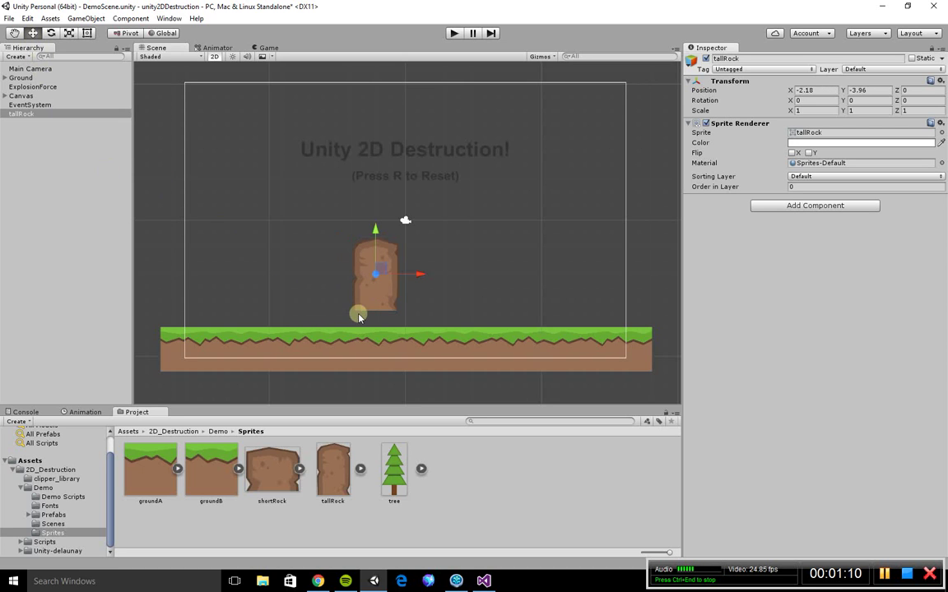
pyautogui.moveTo(378, 272); pyautogui.dragTo(465, 335)
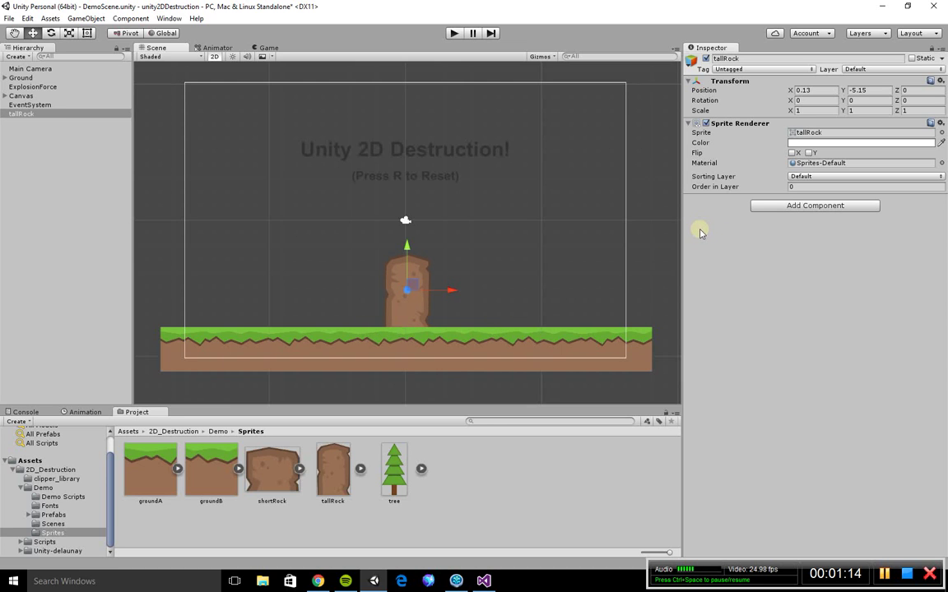
# Add the Explodable script and a Polygon Collider 2D component to tallRock.
pyautogui.click(771, 207)
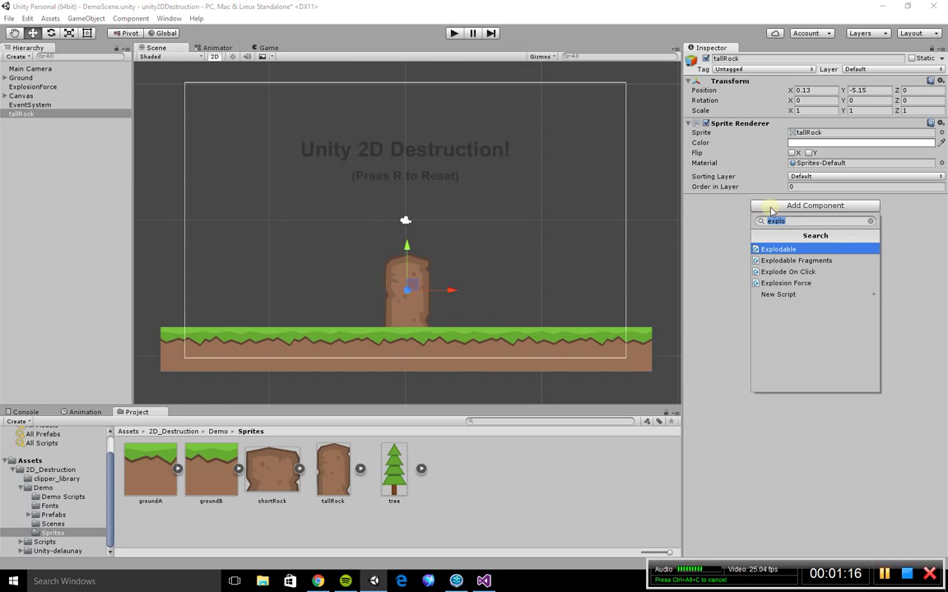
pyautogui.click(787, 251)
pyautogui.click(805, 325)
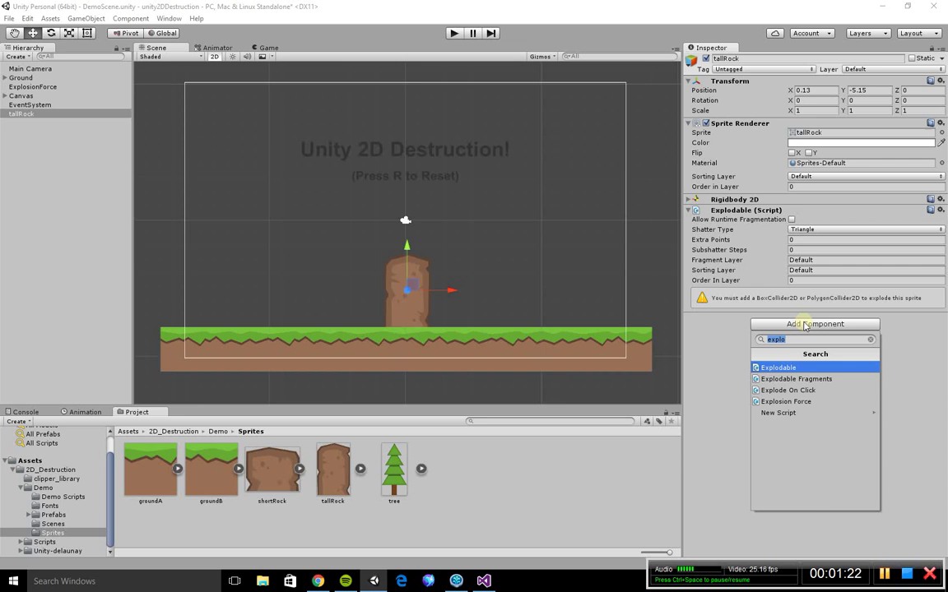
pyautogui.write('Pol')
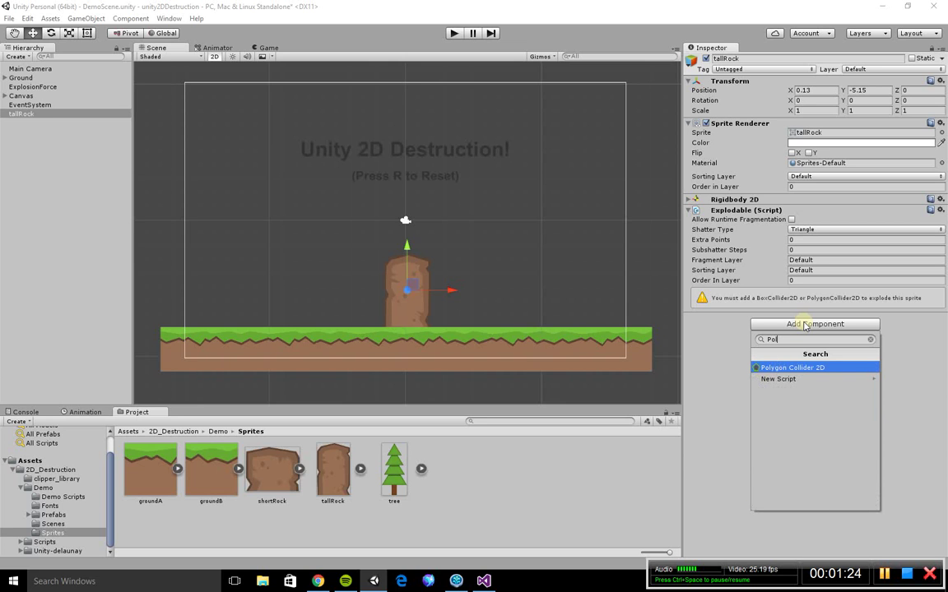
pyautogui.press('Return')
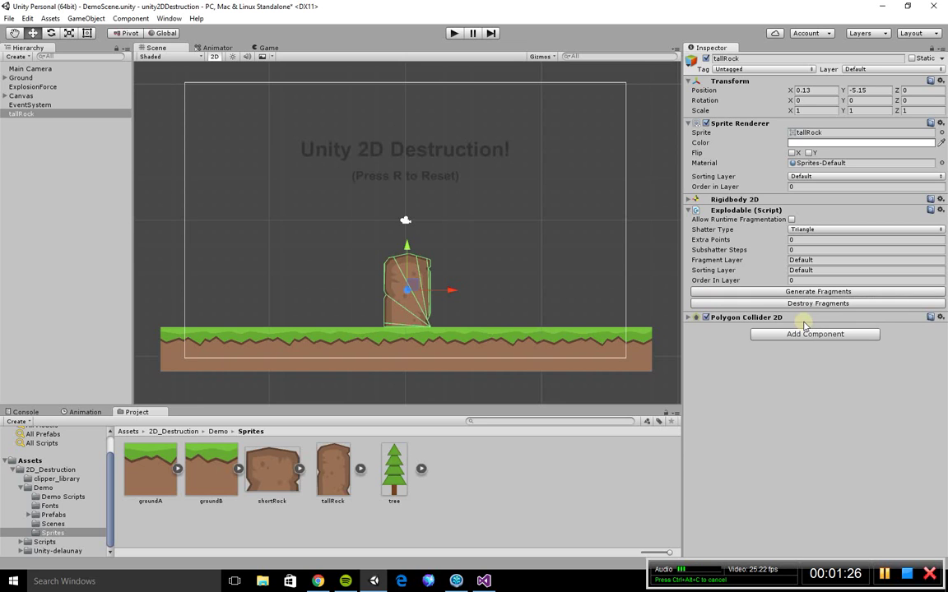
# Edit tallRock's polygon collider, removing surplus points along its upper edge and moving the remaining vertex onto the rock's peak.
pyautogui.scroll(3, 481, 264)
pyautogui.scroll(3, 491, 284)
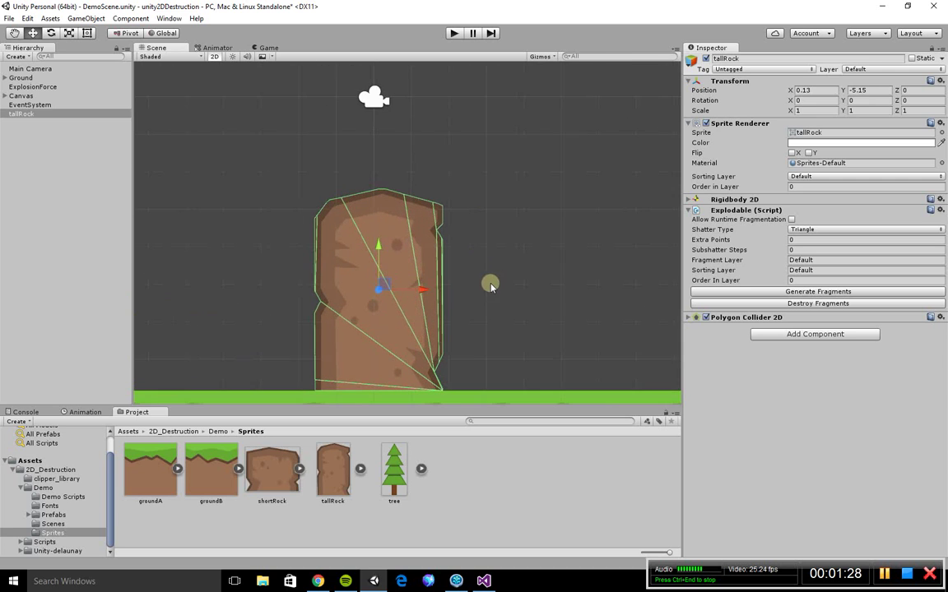
pyautogui.click(688, 317)
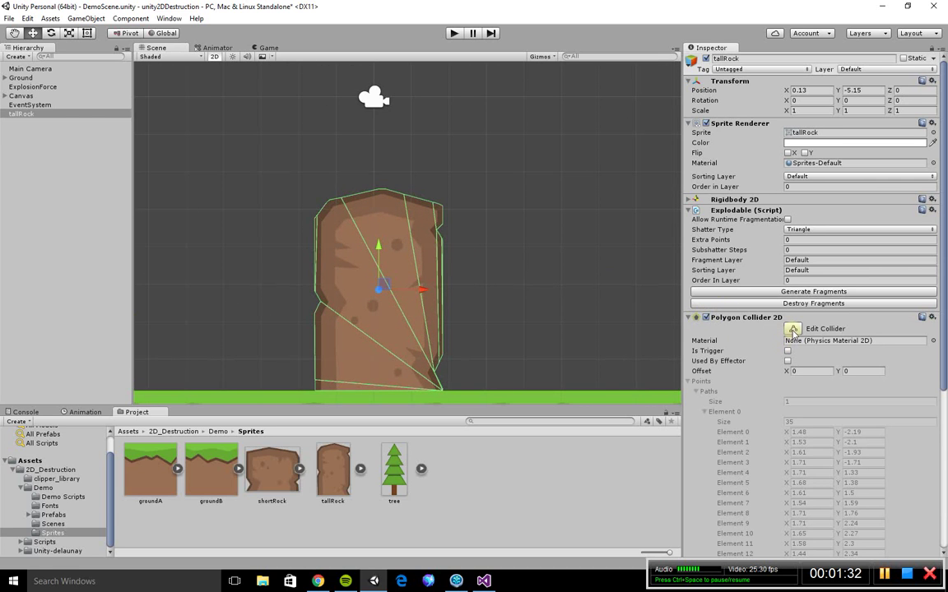
pyautogui.click(793, 329)
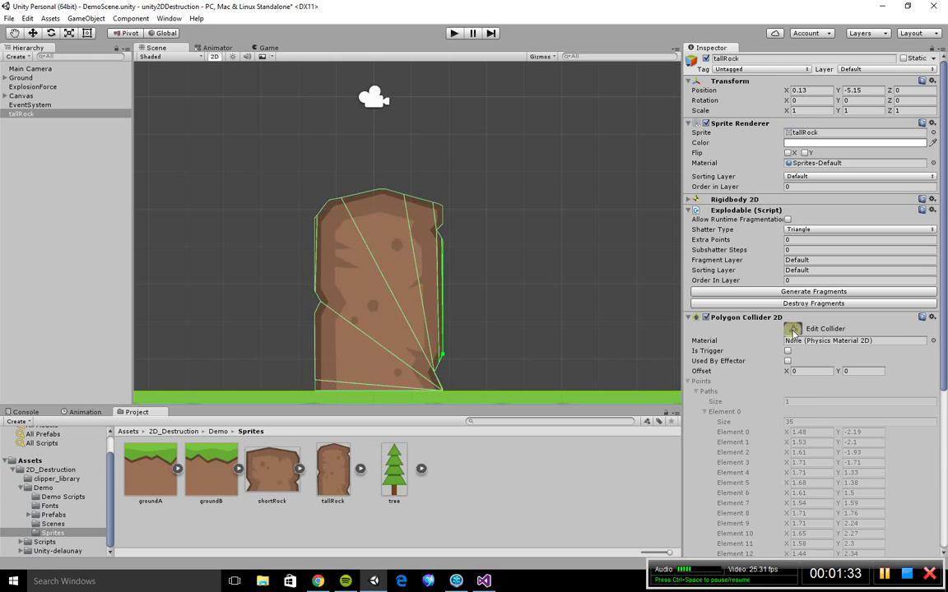
pyautogui.keyDown('ctrl'); pyautogui.click(343, 200); pyautogui.keyUp('ctrl')
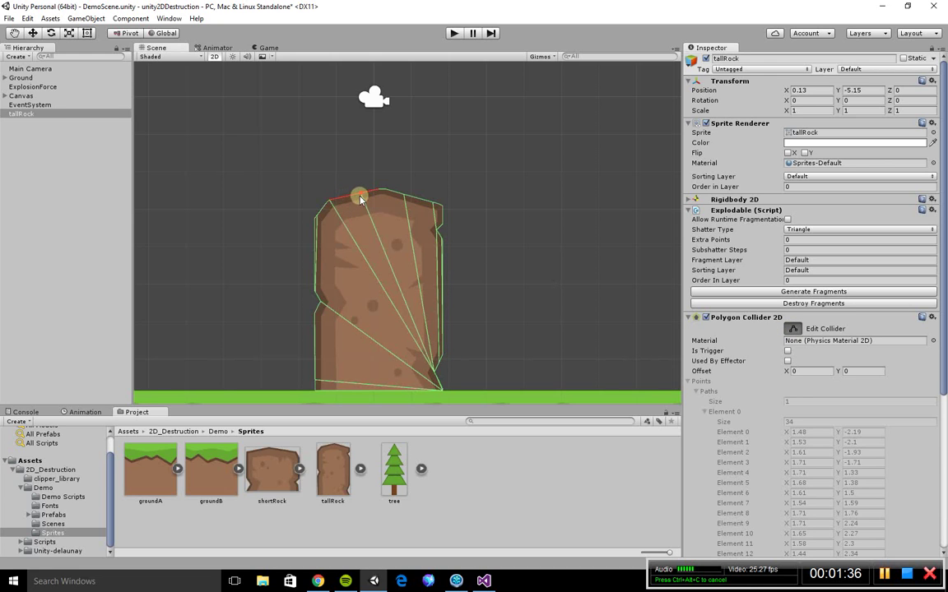
pyautogui.keyDown('ctrl'); pyautogui.click(360, 199); pyautogui.keyUp('ctrl')
pyautogui.keyDown('ctrl'); pyautogui.click(338, 201); pyautogui.keyUp('ctrl')
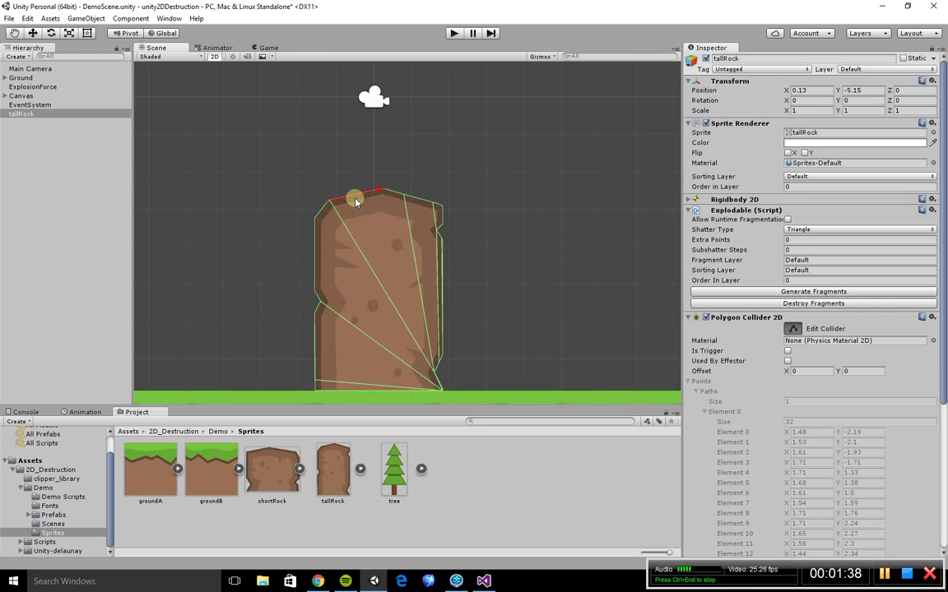
pyautogui.keyDown('ctrl'); pyautogui.click(379, 191); pyautogui.keyUp('ctrl')
pyautogui.keyDown('ctrl'); pyautogui.click(383, 192); pyautogui.keyUp('ctrl')
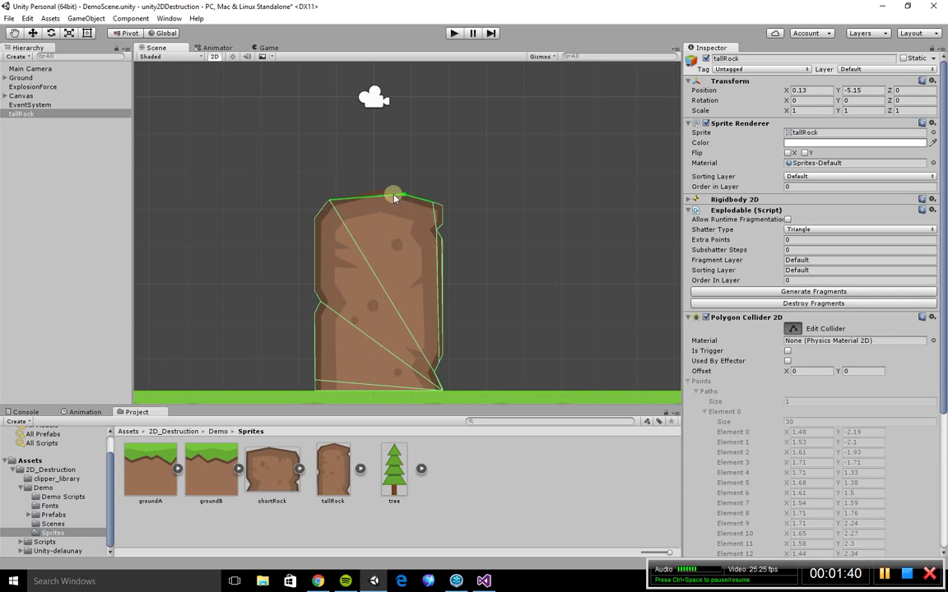
pyautogui.moveTo(394, 198); pyautogui.dragTo(380, 189)
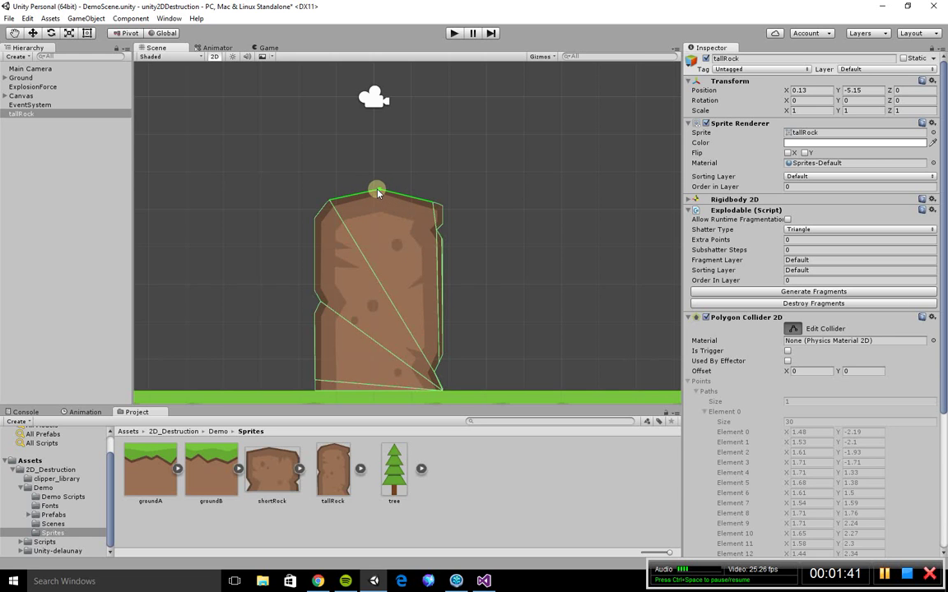
# Remove the surplus polygon collider points from the rock's upper-right slope down its right side to the base.
pyautogui.keyDown('ctrl'); pyautogui.click(428, 205); pyautogui.keyUp('ctrl')
pyautogui.keyDown('ctrl'); pyautogui.click(434, 204); pyautogui.keyUp('ctrl')
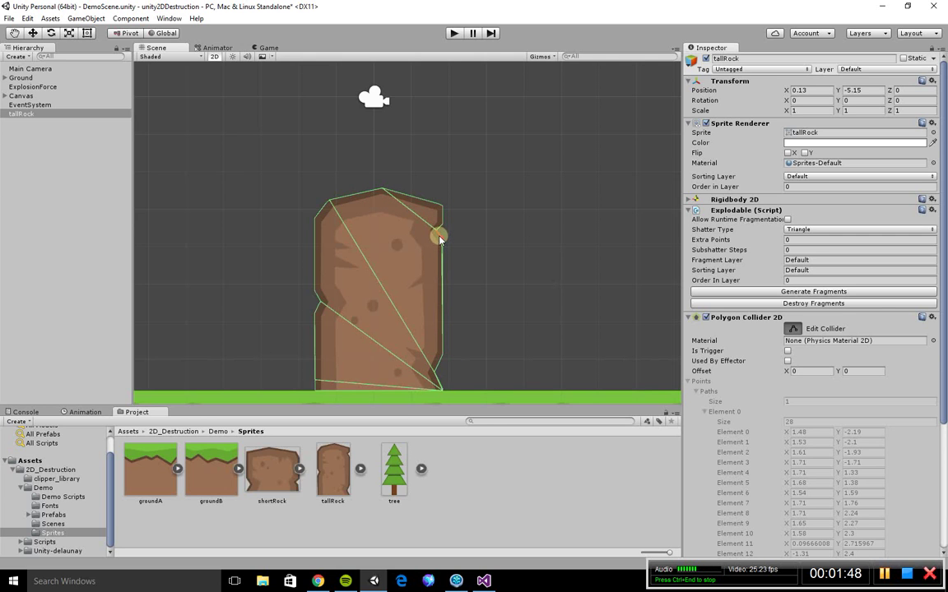
pyautogui.keyDown('ctrl'); pyautogui.click(439, 236); pyautogui.keyUp('ctrl')
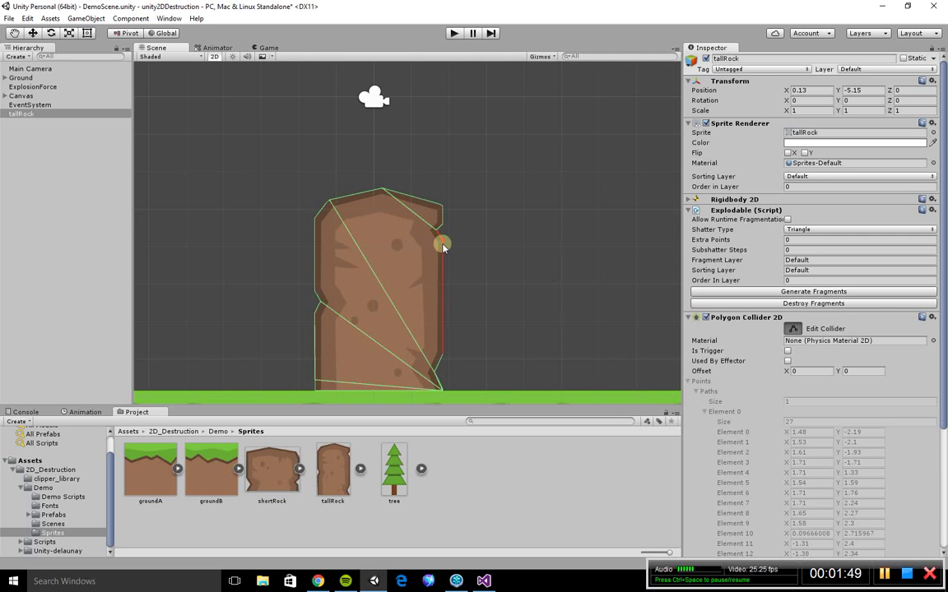
pyautogui.keyDown('ctrl'); pyautogui.click(439, 362); pyautogui.keyUp('ctrl')
pyautogui.keyDown('ctrl'); pyautogui.click(438, 362); pyautogui.keyUp('ctrl')
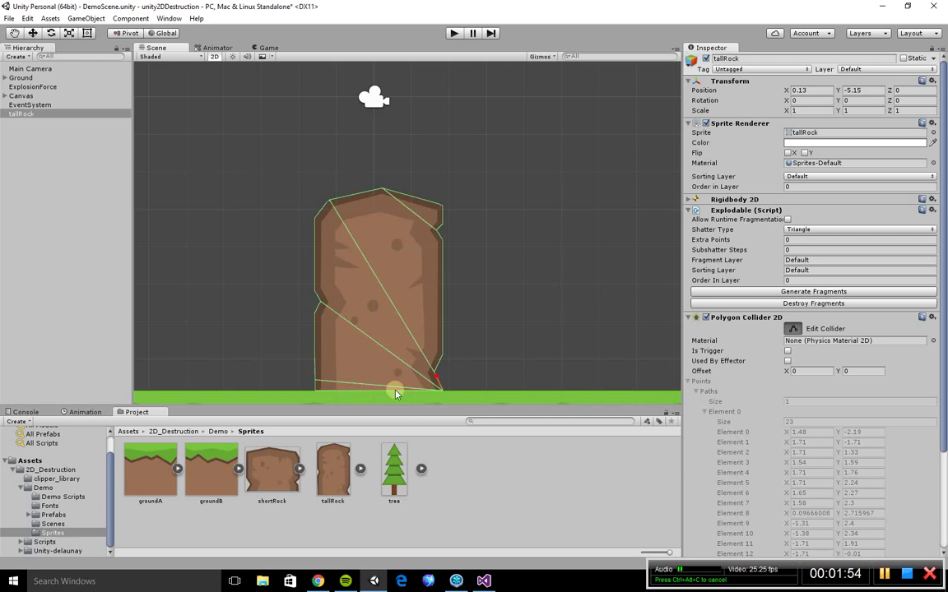
pyautogui.keyDown('ctrl'); pyautogui.click(433, 382); pyautogui.keyUp('ctrl')
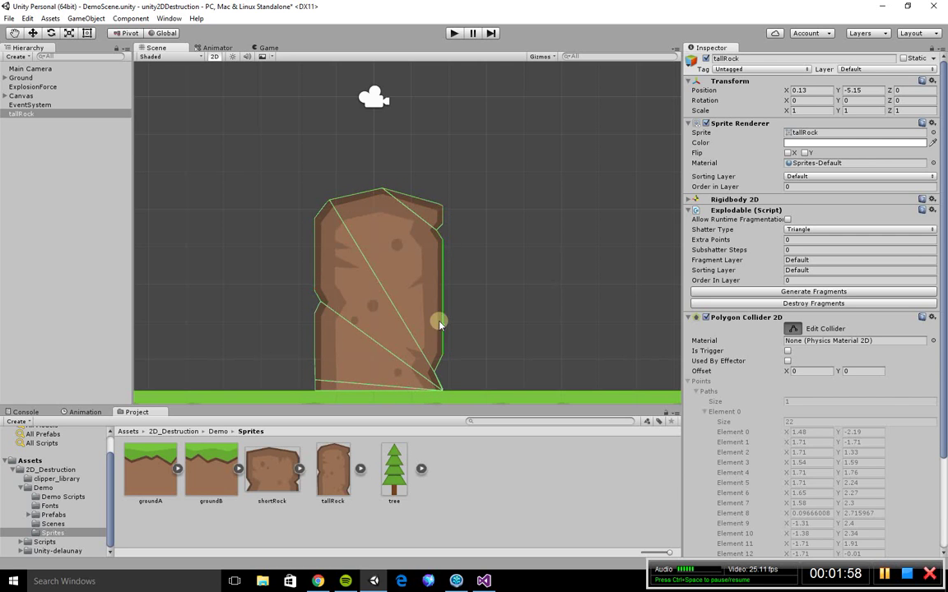
# Collapse the Polygon Collider 2D settings and generate tallRock's fragments using the Triangle shatter type.
pyautogui.click(690, 318)
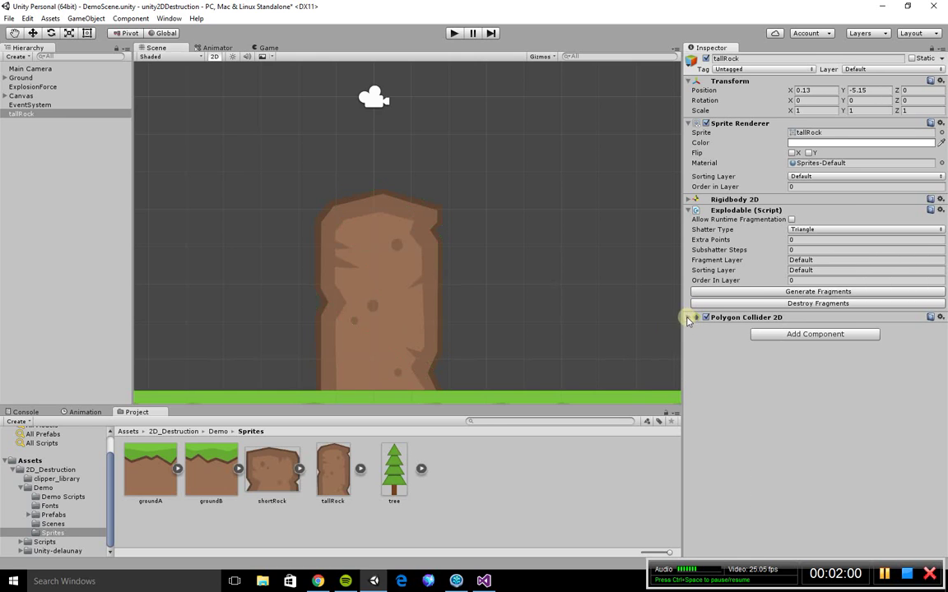
pyautogui.click(797, 239)
pyautogui.click(805, 231)
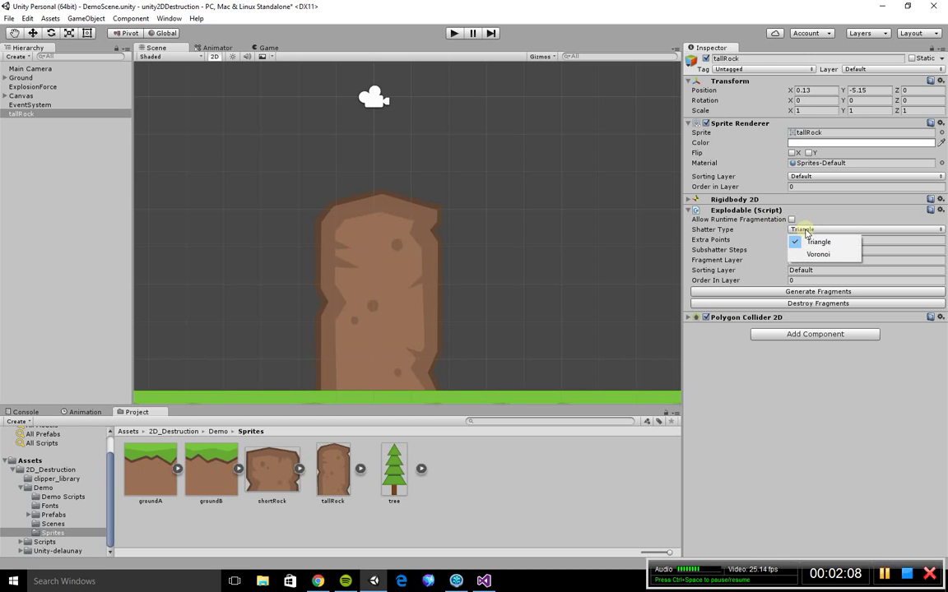
pyautogui.click(817, 255)
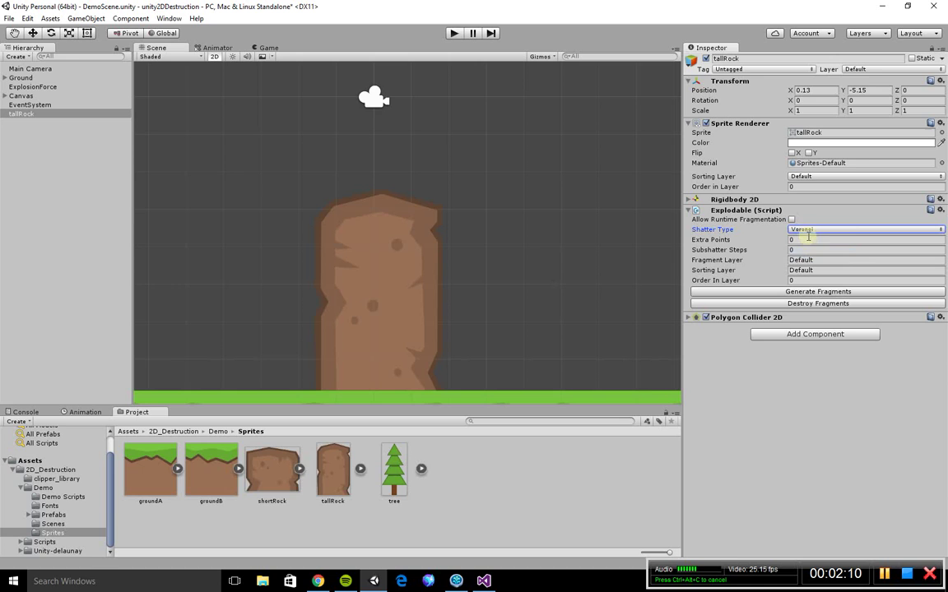
pyautogui.click(805, 231)
pyautogui.click(815, 239)
pyautogui.click(809, 293)
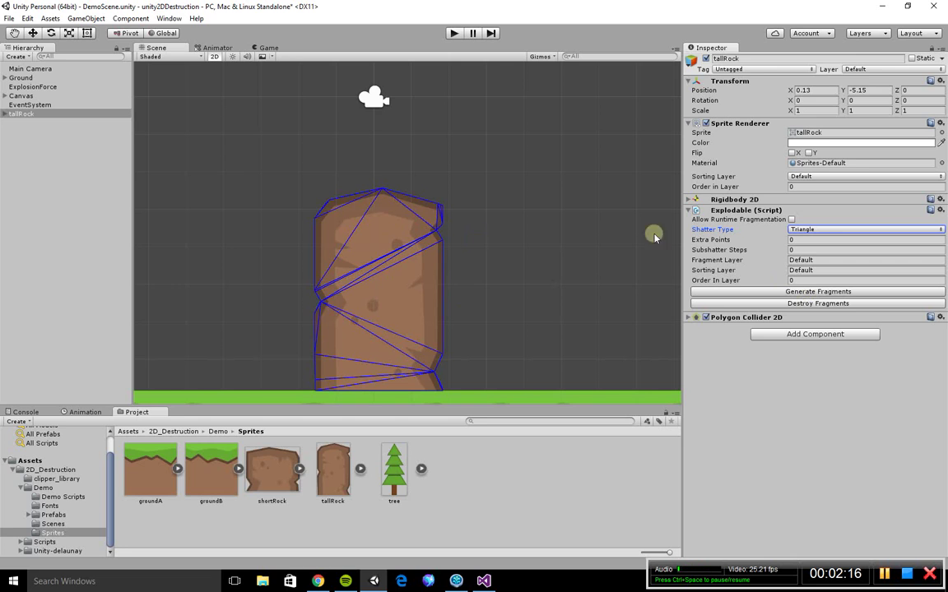
# Set tallRock's Shatter Type to Voronoi and regenerate its fragments.
pyautogui.click(802, 230)
pyautogui.click(813, 252)
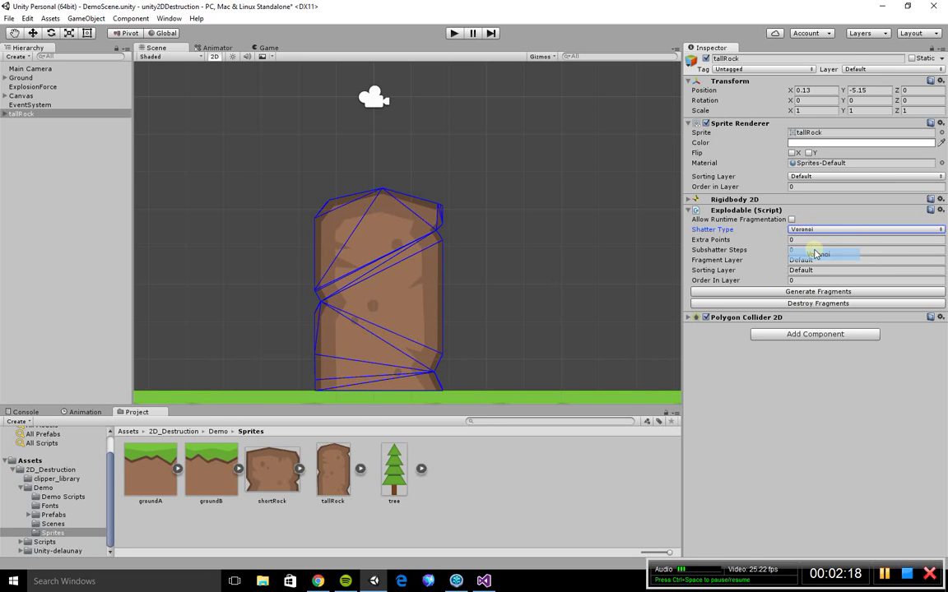
pyautogui.click(818, 293)
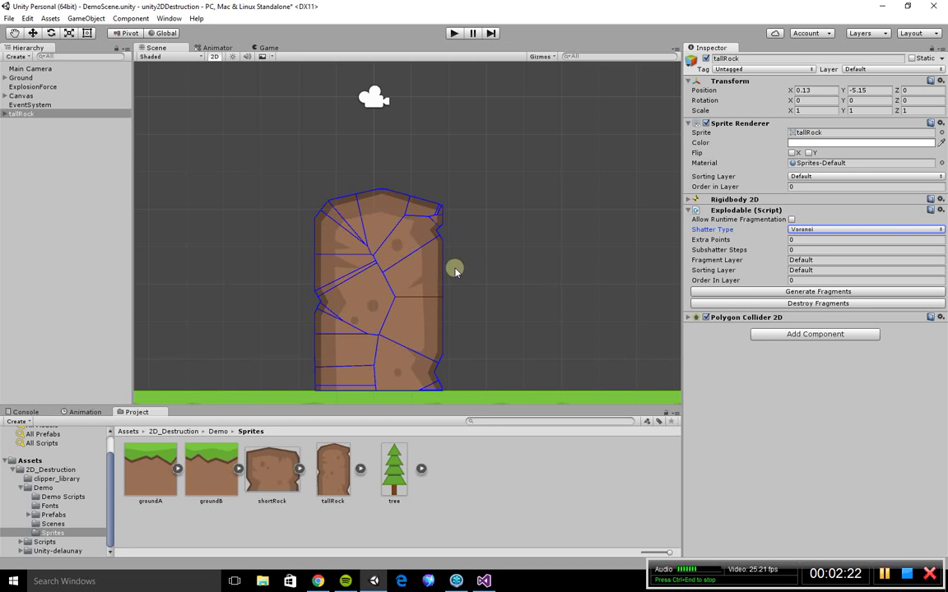
# Set Extra Points to 10 and regenerate tallRock's fragments repeatedly to try different random Voronoi patterns.
pyautogui.click(798, 240)
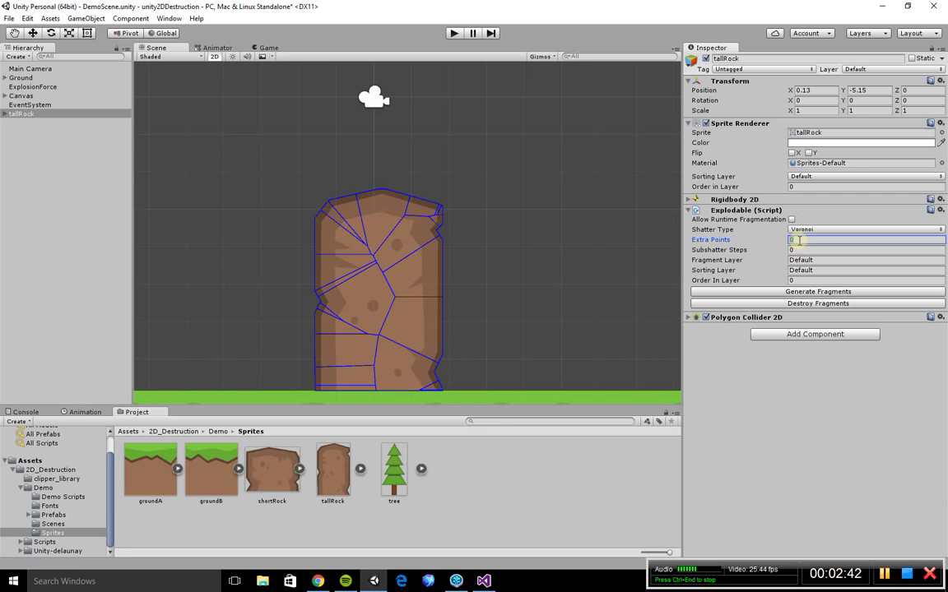
pyautogui.write('10')
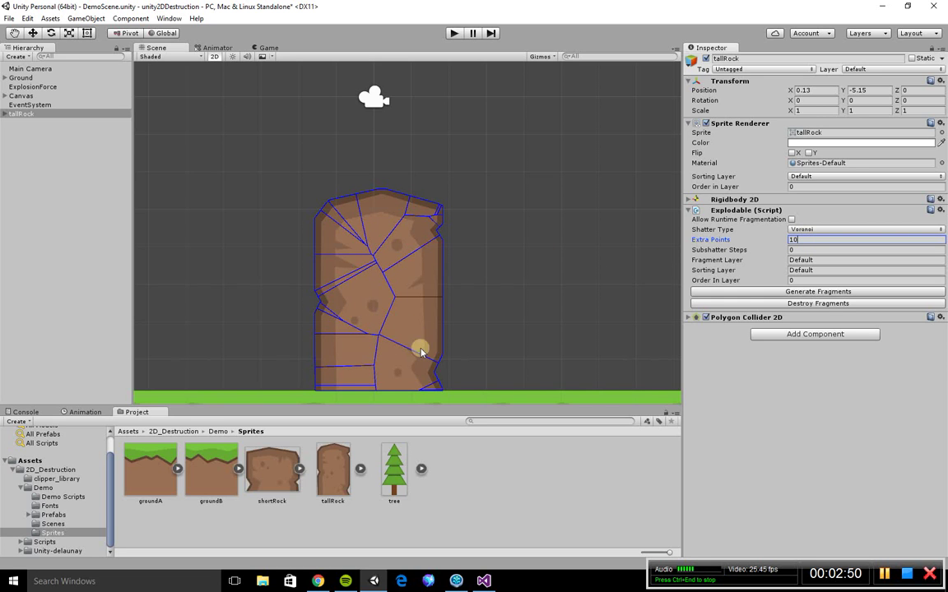
pyautogui.click(806, 294)
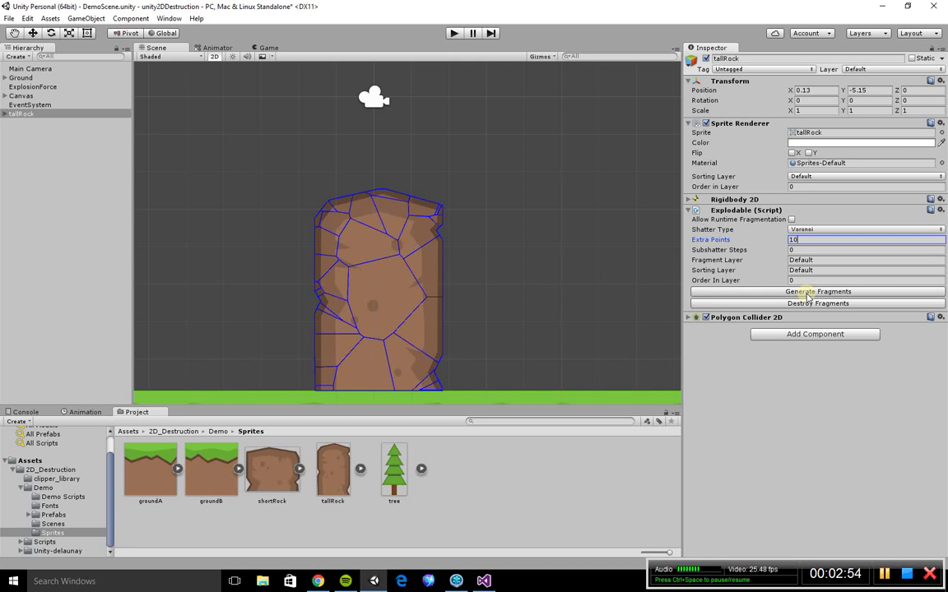
pyautogui.click(807, 294)
pyautogui.click(806, 295)
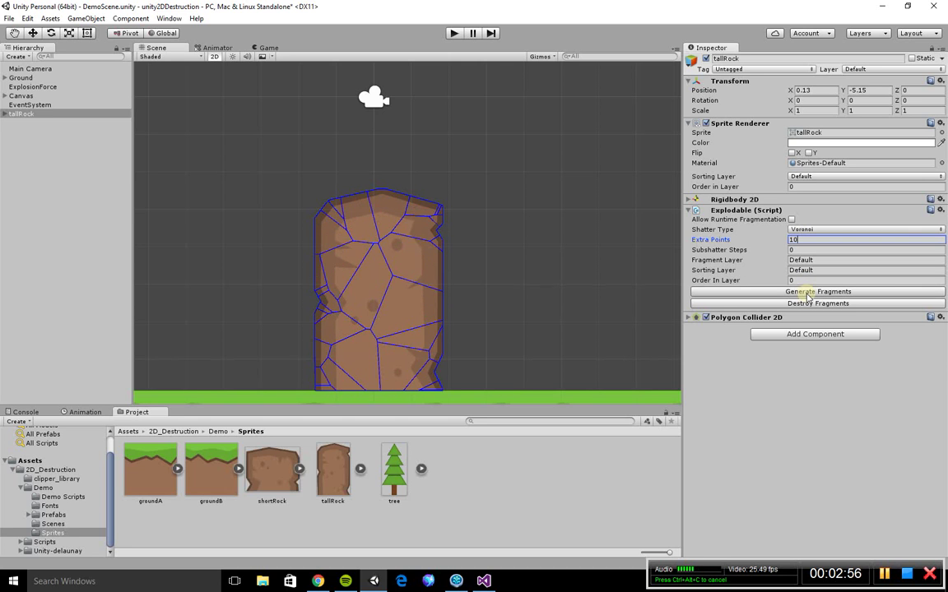
pyautogui.click(806, 294)
pyautogui.click(806, 295)
pyautogui.click(807, 295)
pyautogui.click(806, 295)
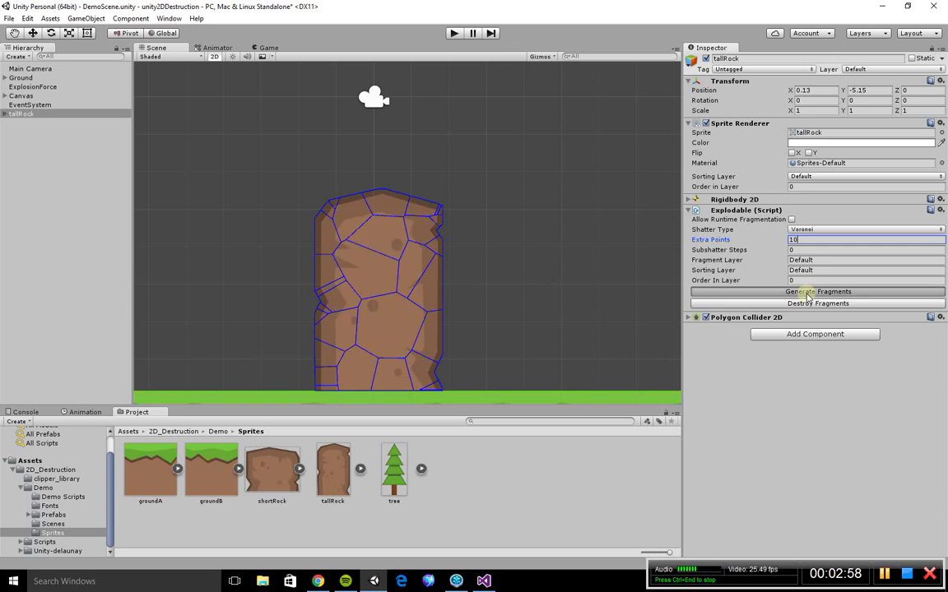
pyautogui.click(807, 295)
pyautogui.click(807, 294)
pyautogui.click(807, 294)
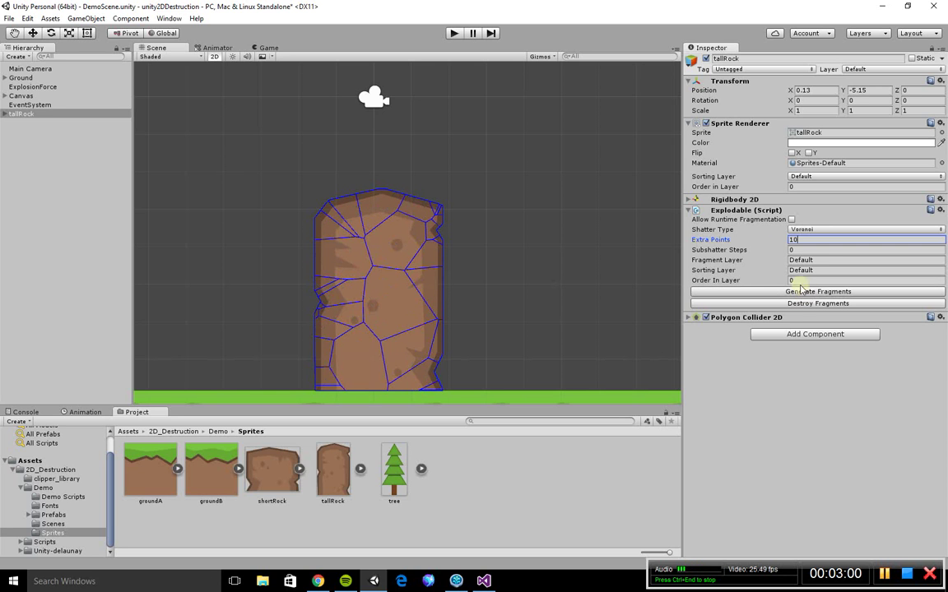
# Regenerate tallRock's fragments with Extra Points at 102, and again with Extra Points at 29.
pyautogui.moveTo(724, 241); pyautogui.dragTo(779, 240)
pyautogui.click(800, 292)
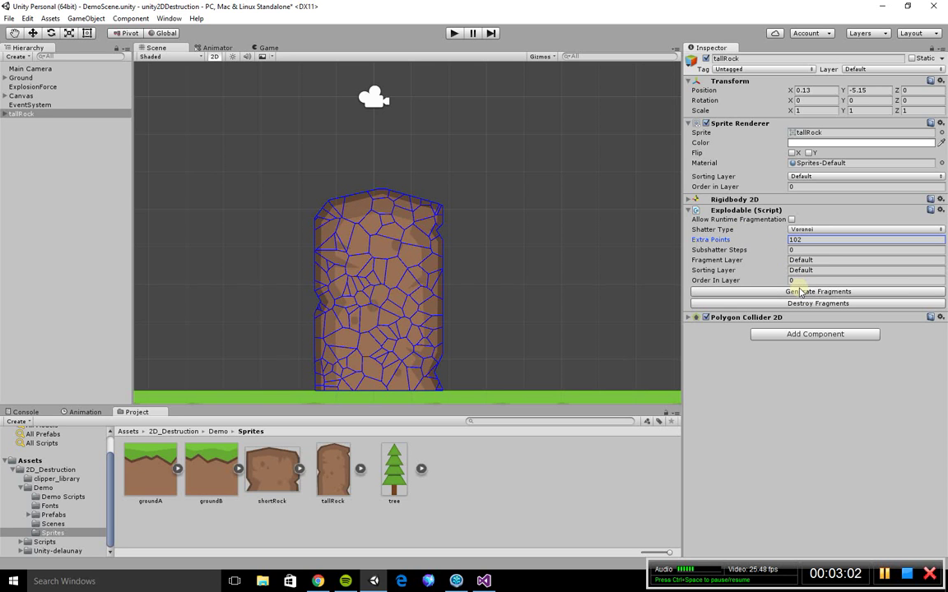
pyautogui.moveTo(713, 240); pyautogui.dragTo(650, 221)
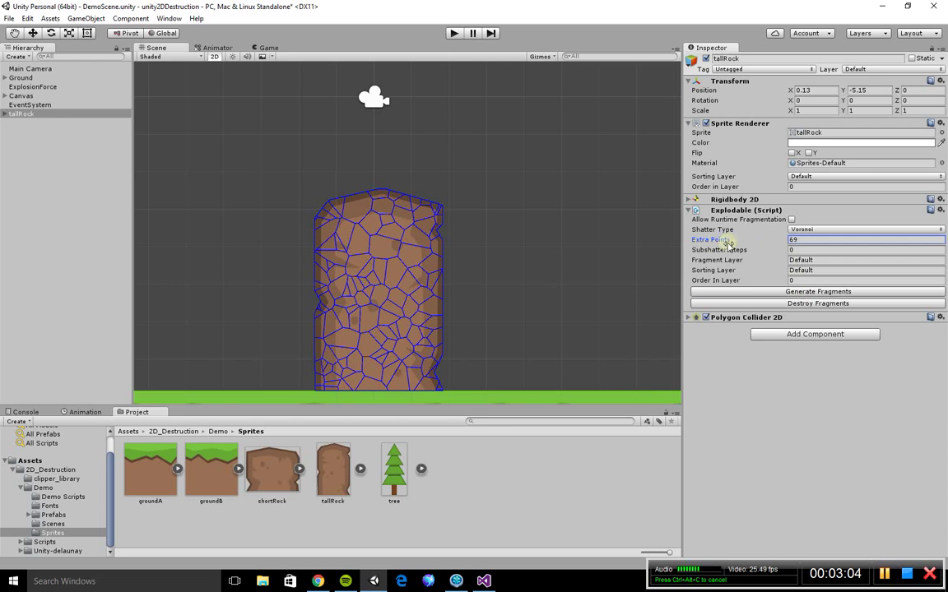
pyautogui.click(763, 294)
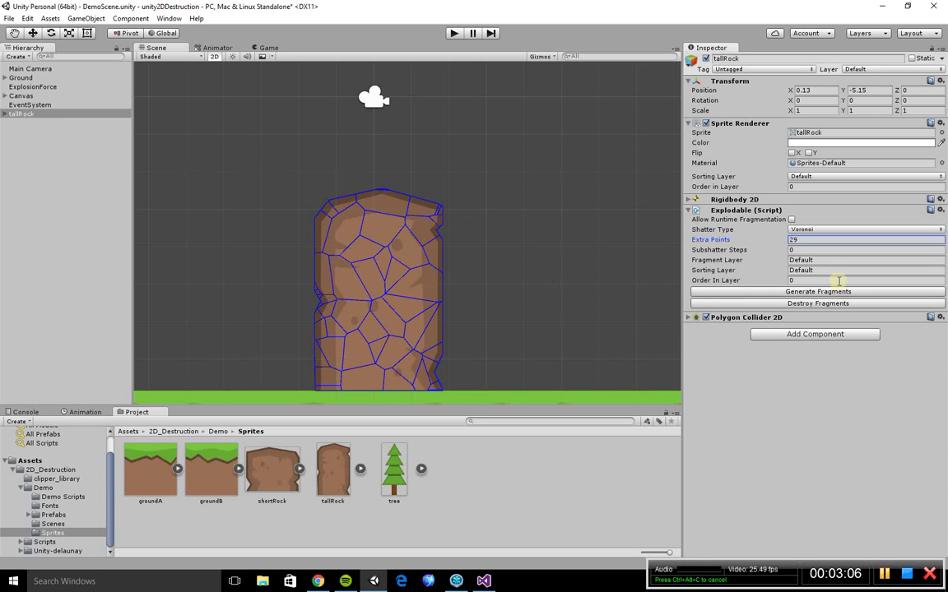
# Regenerate tallRock's fragments with Extra Points at 0, and again with Subshatter Steps at 1.
pyautogui.click(797, 251)
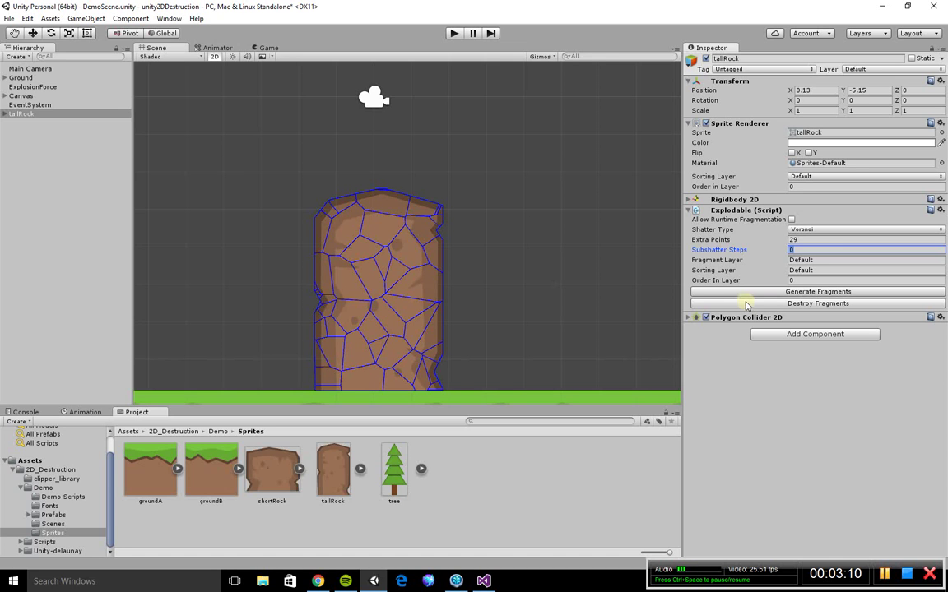
pyautogui.click(713, 240)
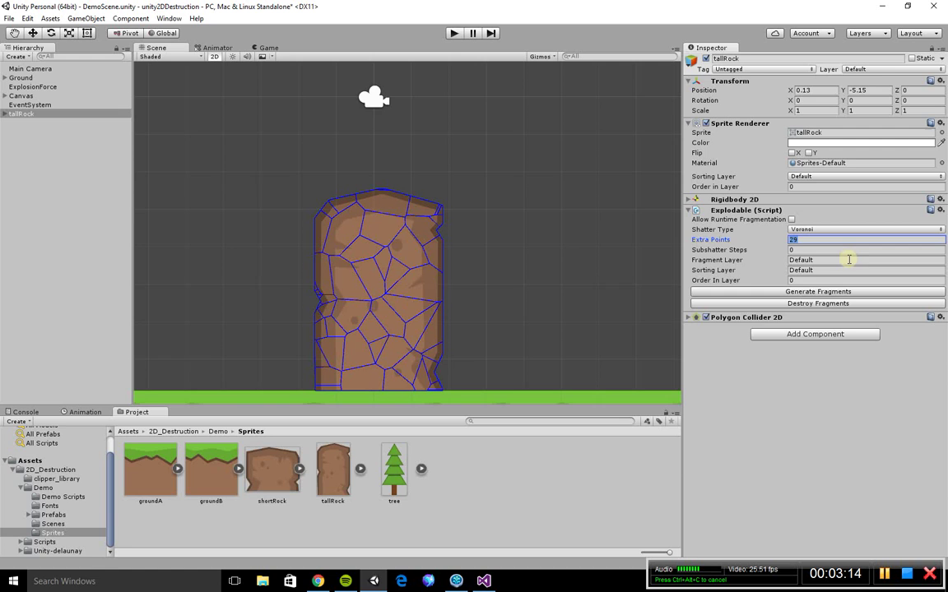
pyautogui.write('0')
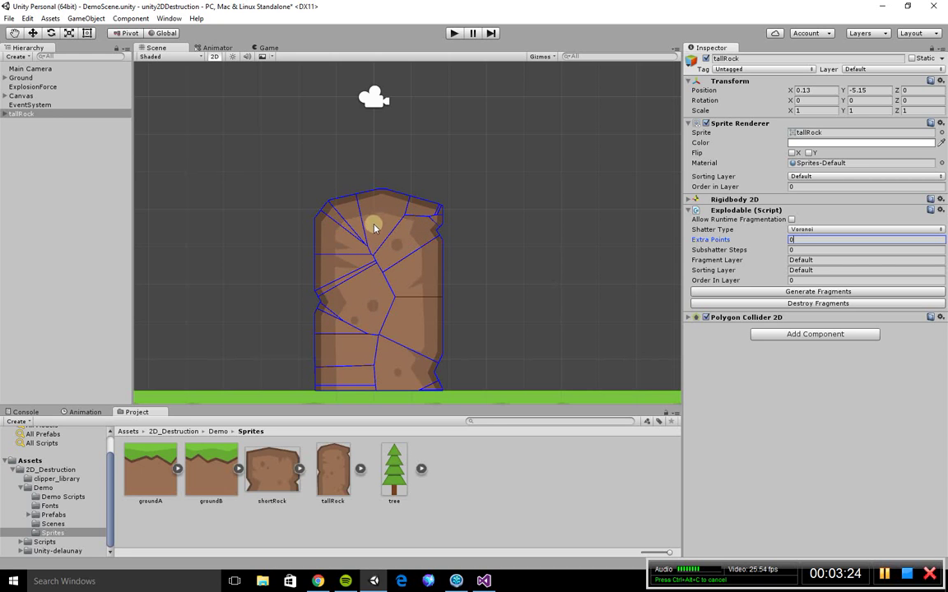
pyautogui.click(803, 251)
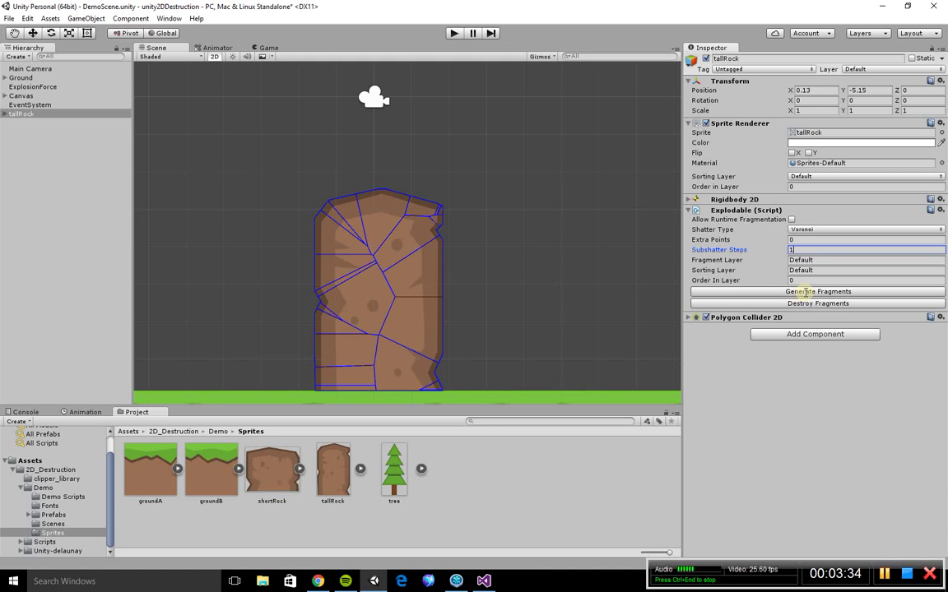
pyautogui.click(817, 291)
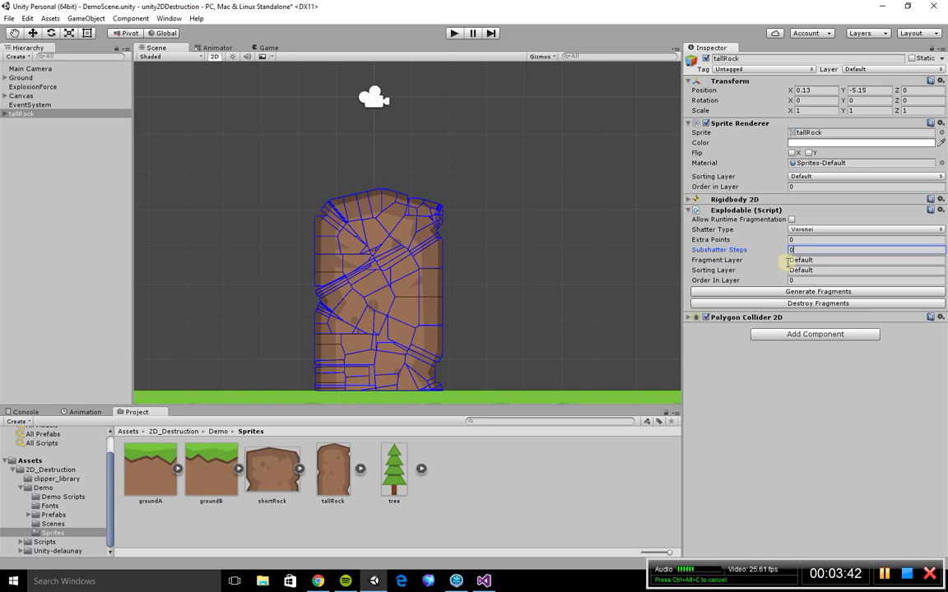
# Set Extra Points to 10 with Subshatter Steps at 0, and regenerate tallRock's Voronoi fragments.
pyautogui.click(793, 240)
pyautogui.write('10')
pyautogui.click(799, 292)
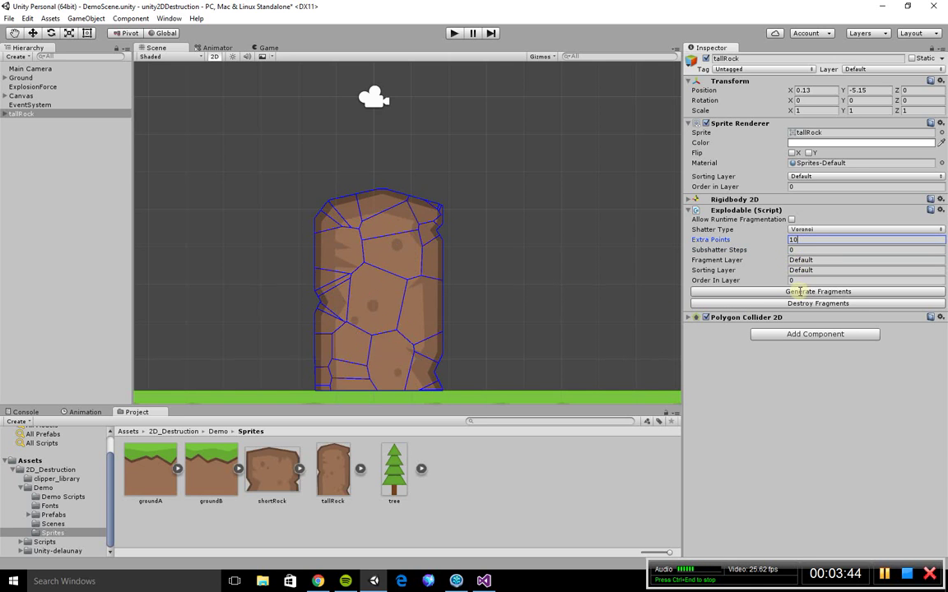
pyautogui.click(798, 292)
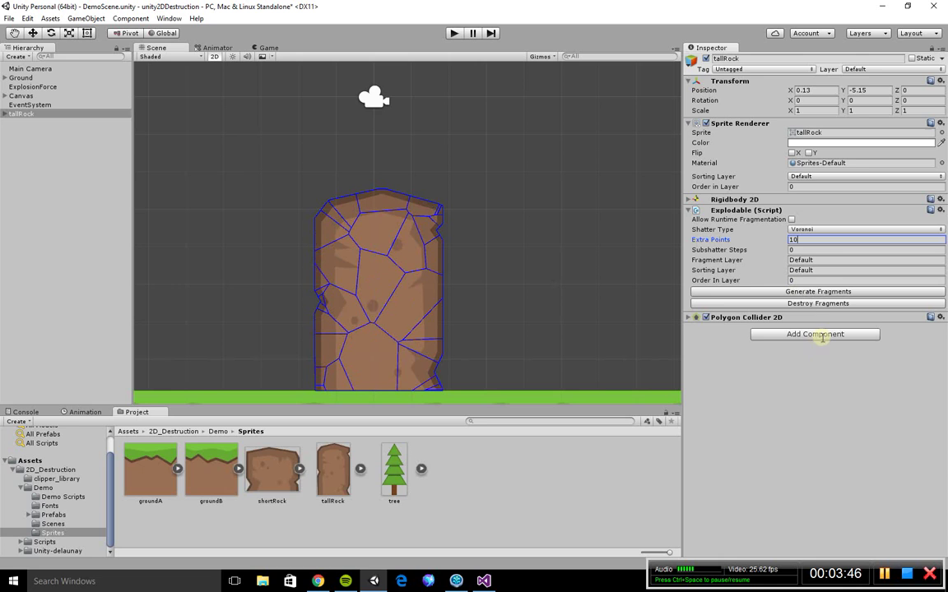
# Examine Explodable's Fragment Layer, Sorting Layer, Order In Layer and Allow Runtime Fragmentation settings, and the layers available for tallRock.
pyautogui.click(818, 262)
pyautogui.click(819, 270)
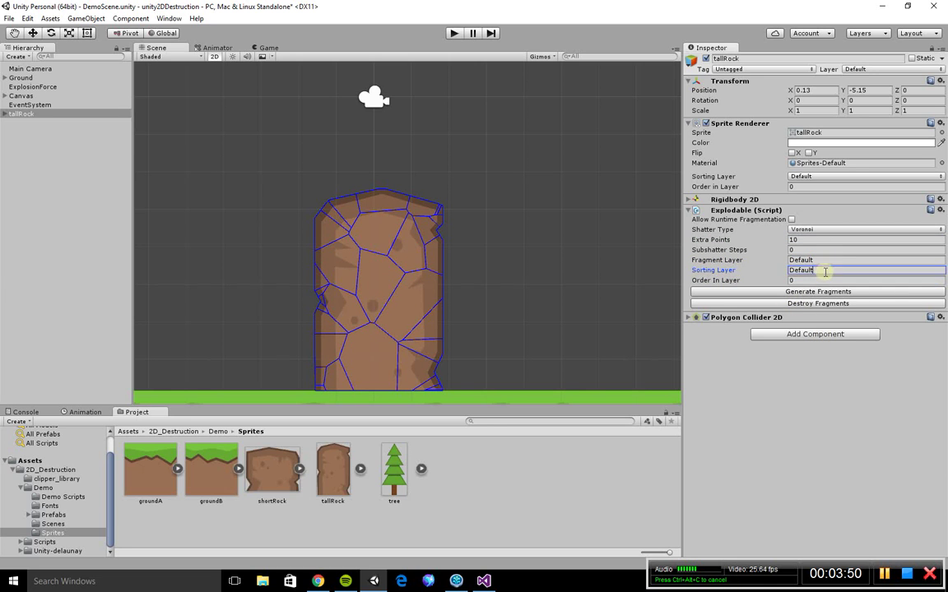
pyautogui.click(823, 280)
pyautogui.click(823, 270)
pyautogui.click(823, 260)
pyautogui.click(826, 270)
pyautogui.click(823, 260)
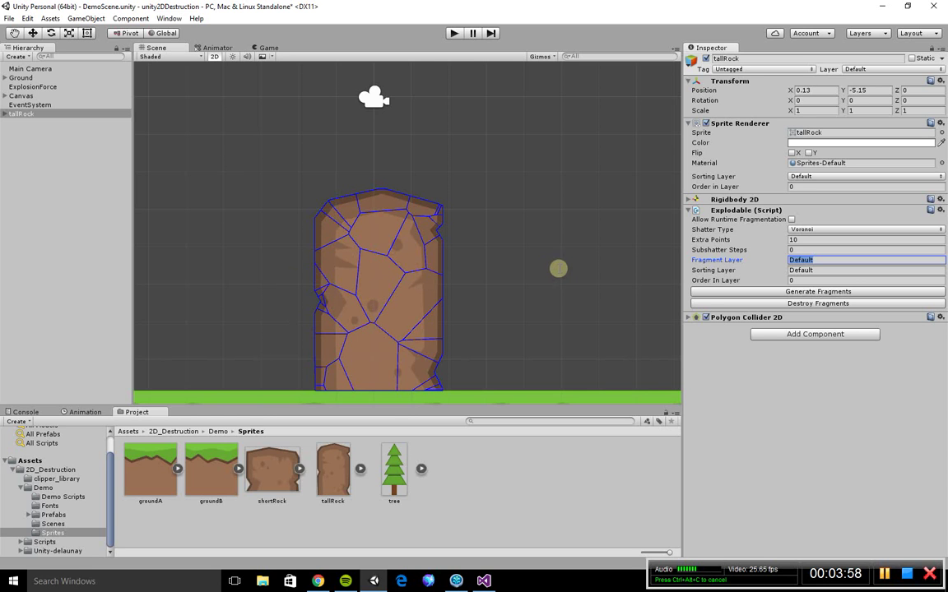
pyautogui.scroll(-3, 523, 306)
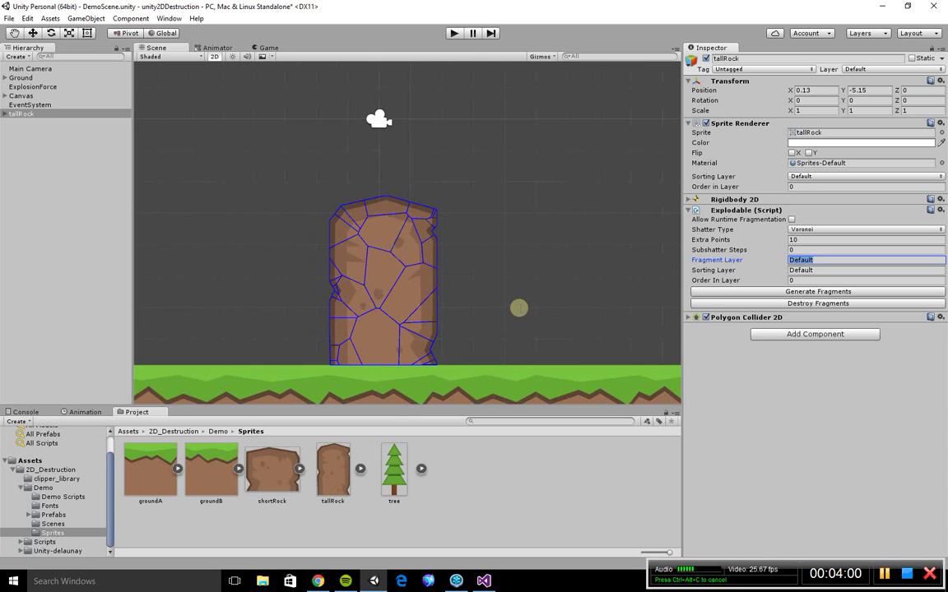
pyautogui.scroll(-1, 404, 235)
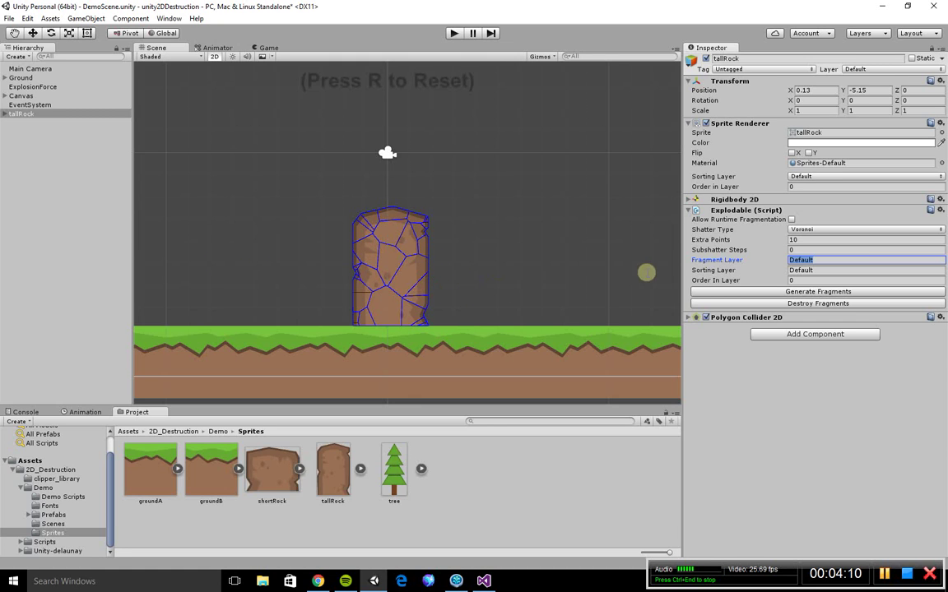
pyautogui.doubleClick(802, 260)
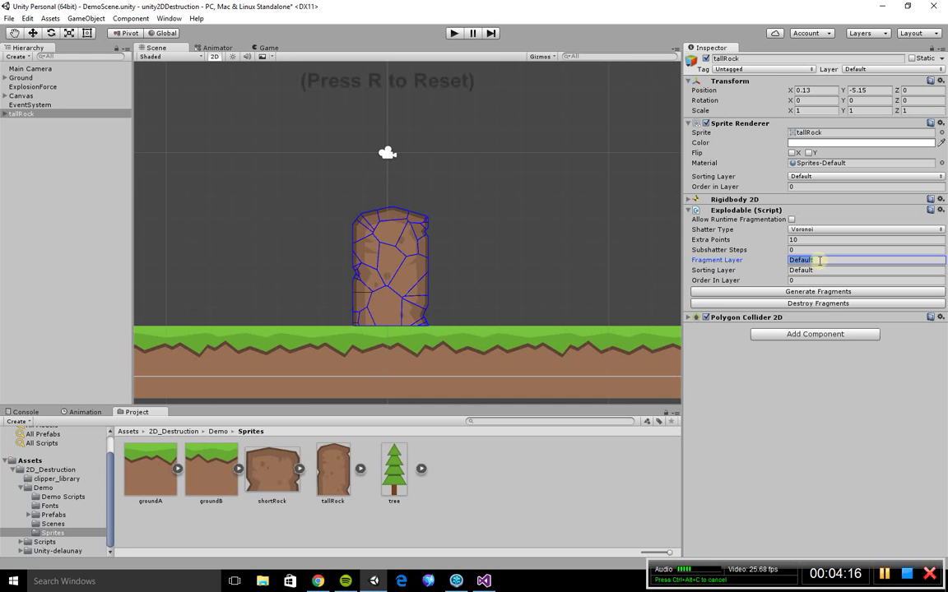
pyautogui.click(872, 69)
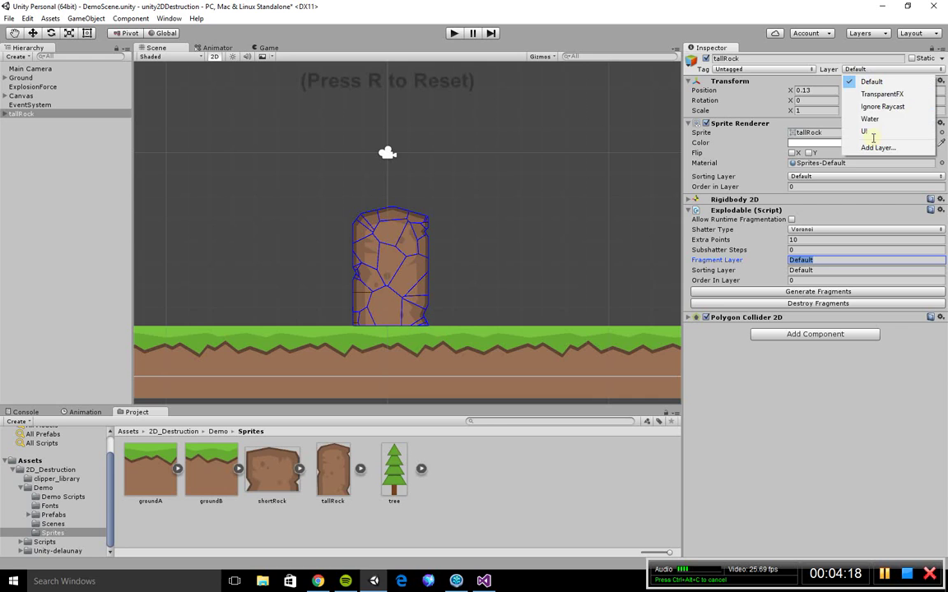
pyautogui.click(800, 269)
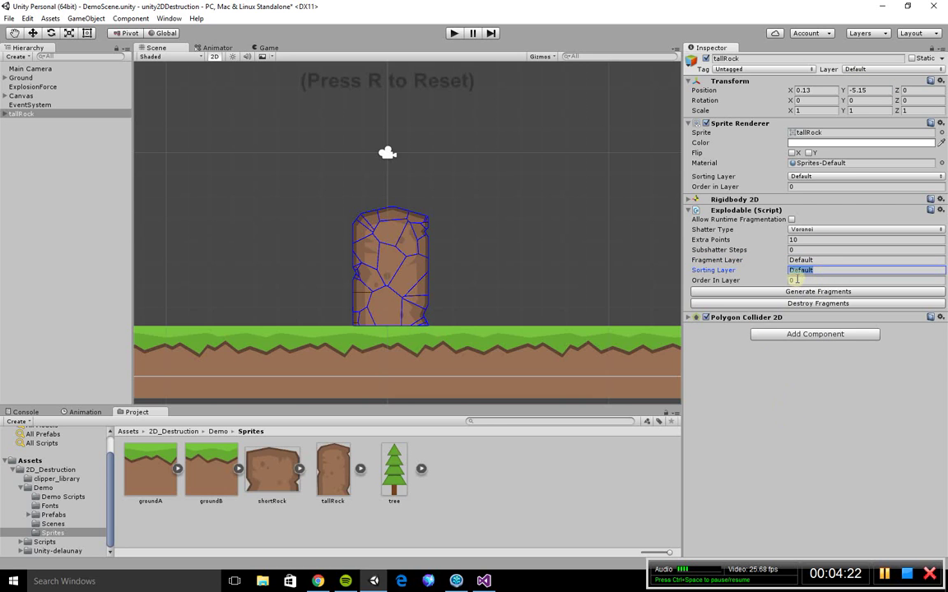
pyautogui.click(797, 280)
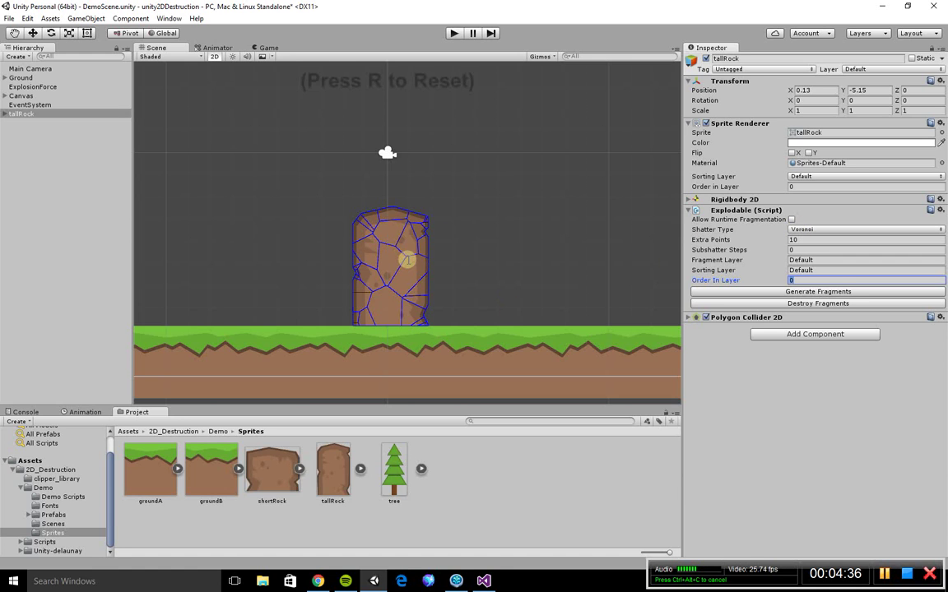
pyautogui.click(790, 220)
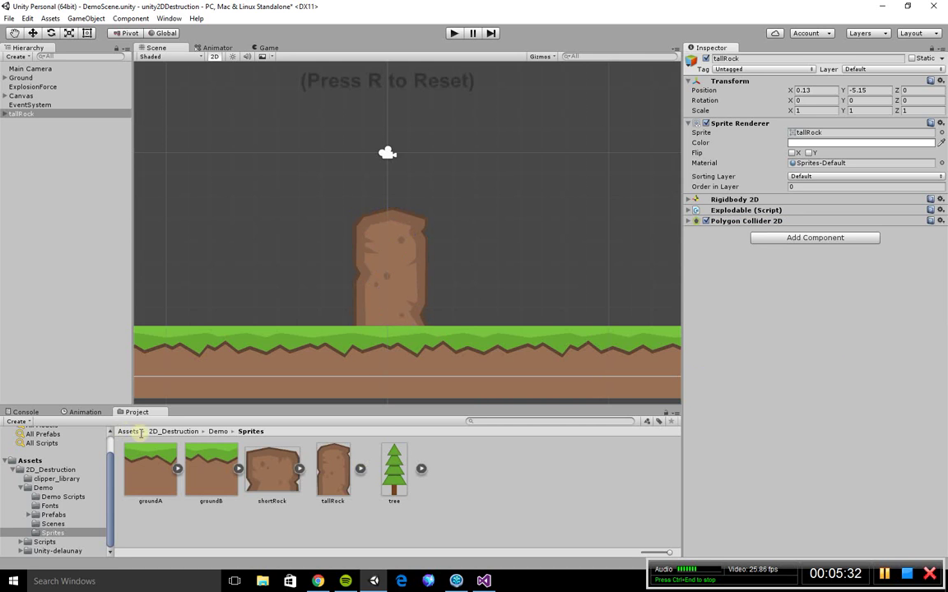
# Open the Scripts folder of 2D_Destruction and inspect the ExplodableAddon script's code.
pyautogui.click(25, 412)
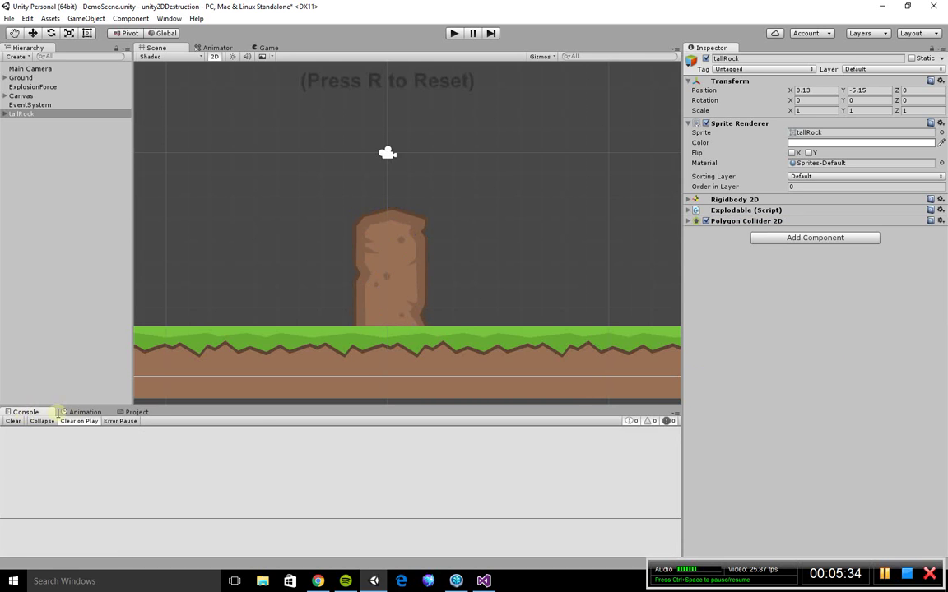
pyautogui.click(125, 412)
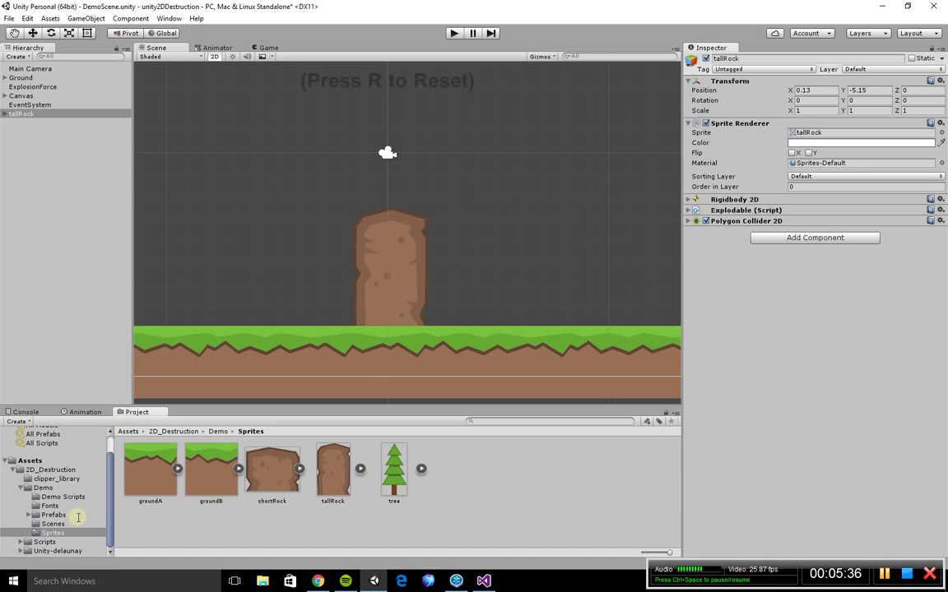
pyautogui.click(42, 542)
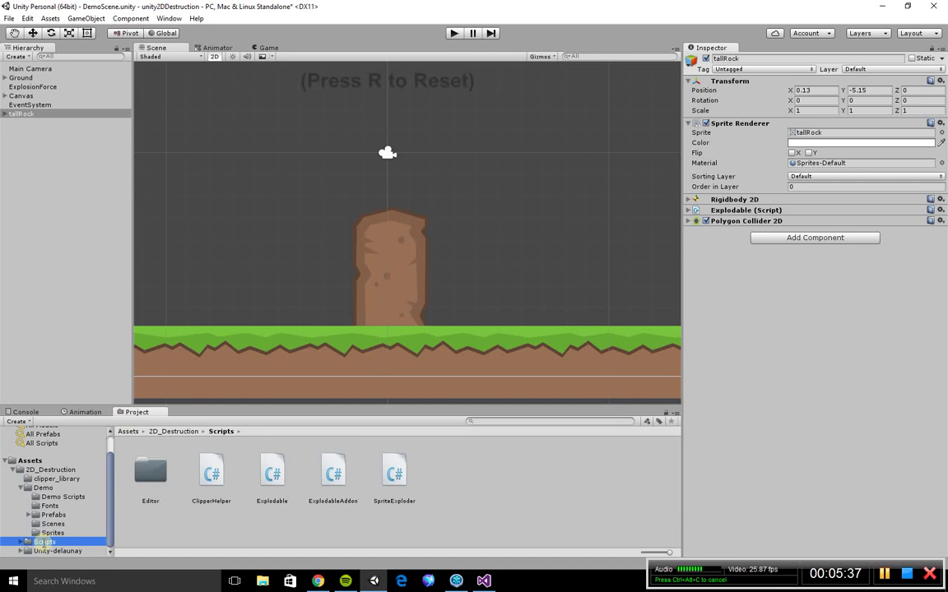
pyautogui.click(333, 476)
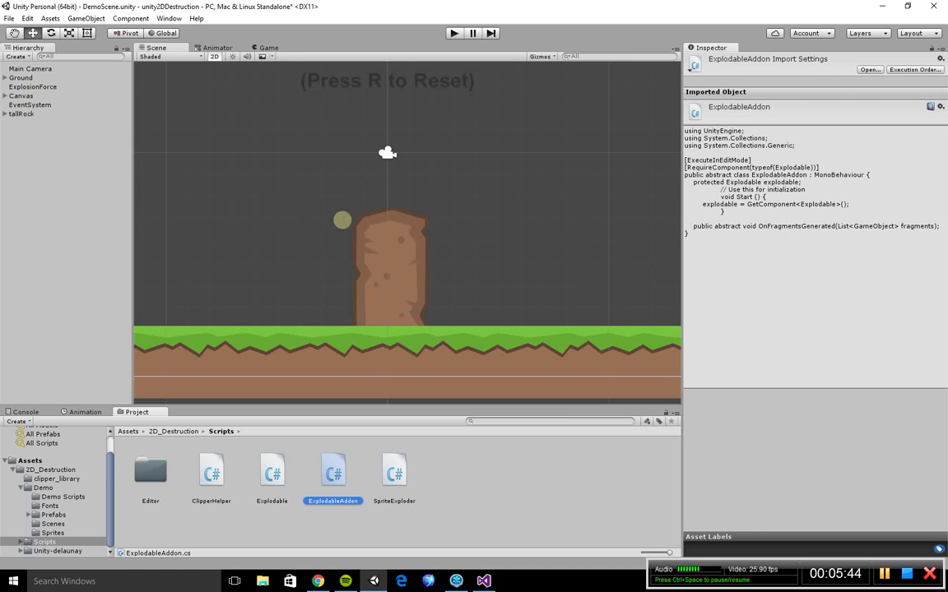
# Select tallRock in the scene and expand its Explodable script settings.
pyautogui.click(338, 220)
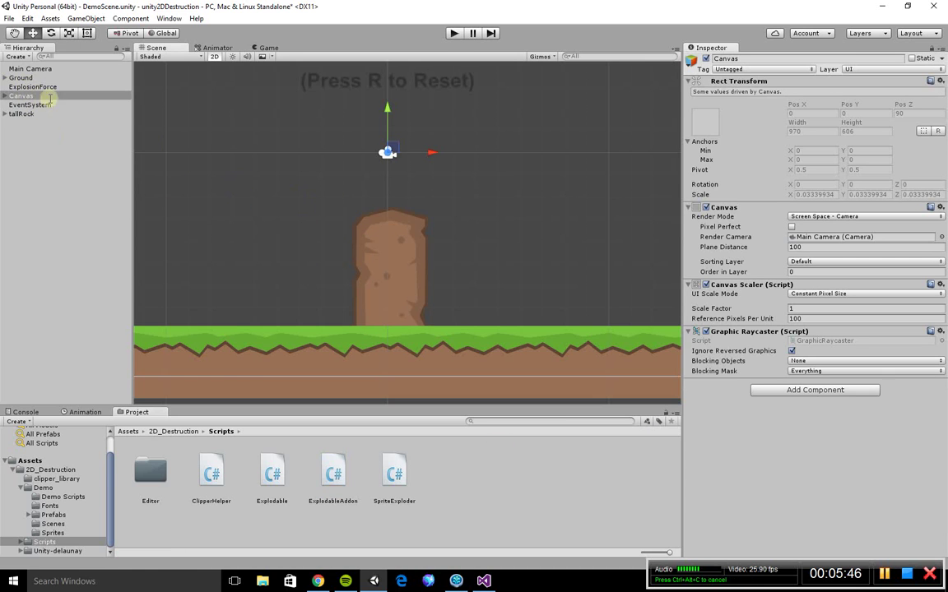
pyautogui.click(379, 236)
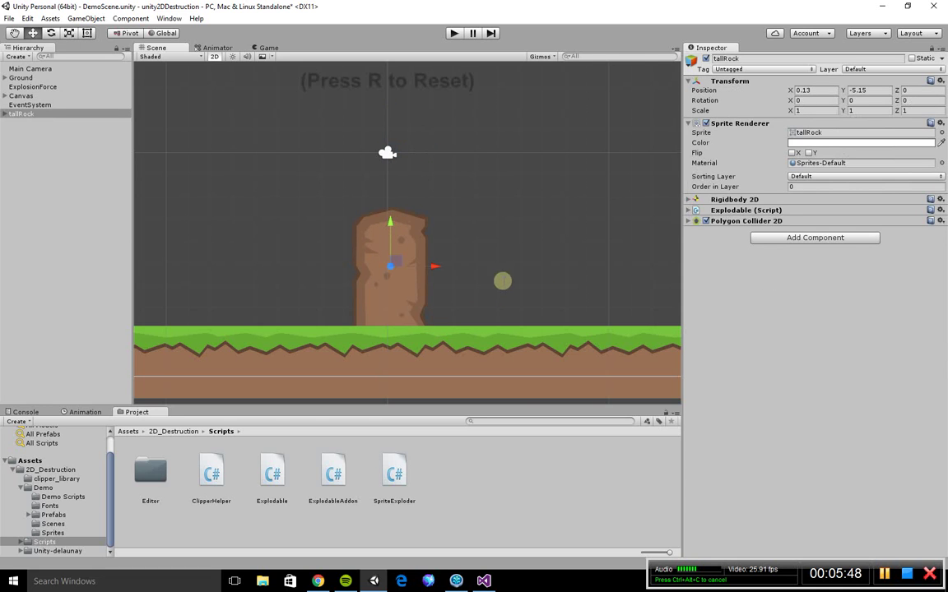
pyautogui.click(688, 210)
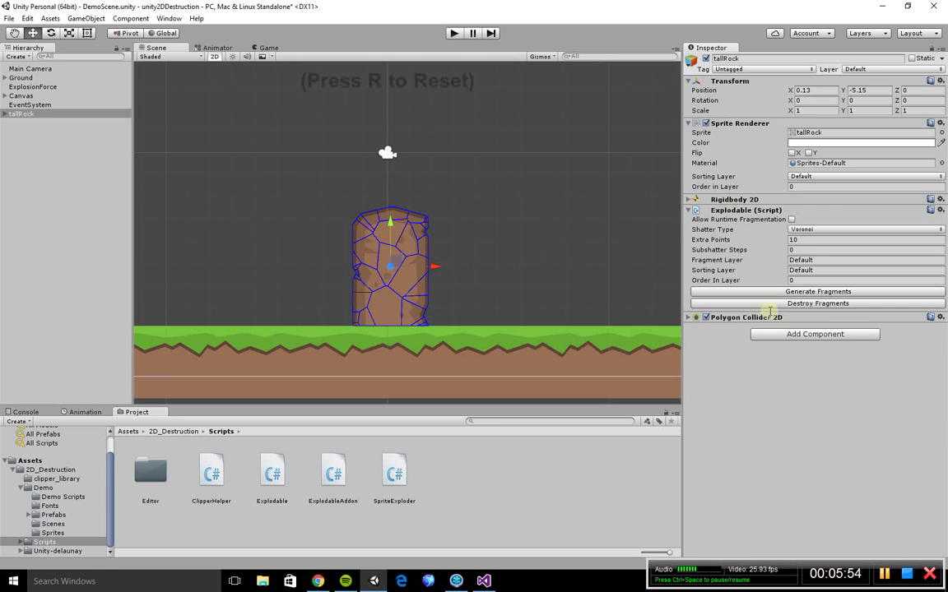
# Open the ExplodableAddon script in Visual Studio and examine its Start and OnFragmentsGenerated methods.
pyautogui.click(333, 475)
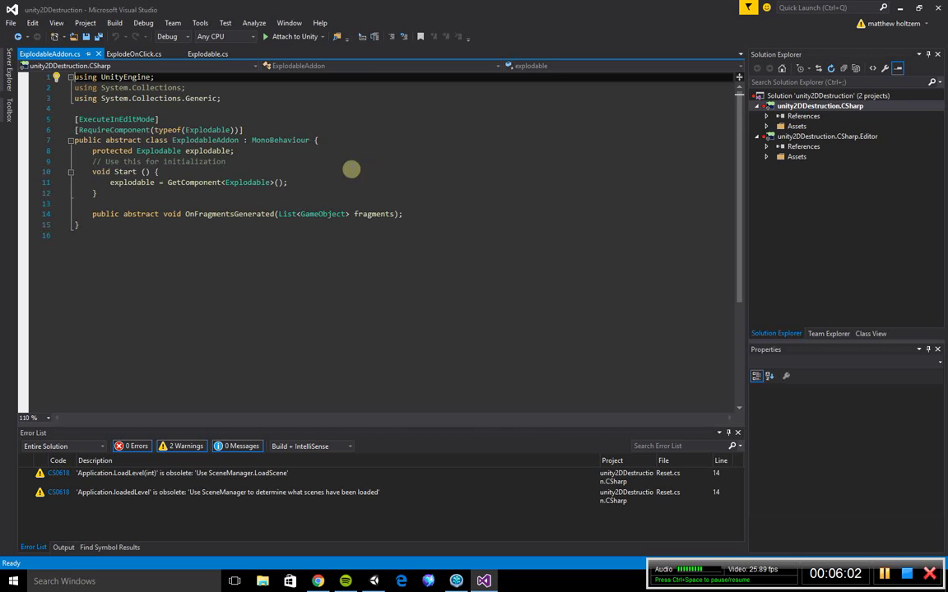
pyautogui.click(205, 170)
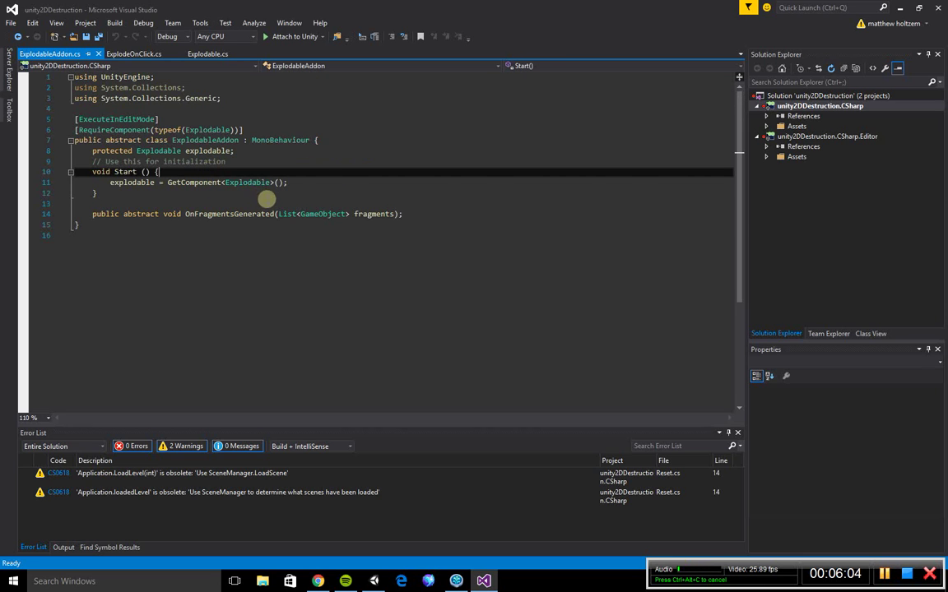
pyautogui.click(261, 214)
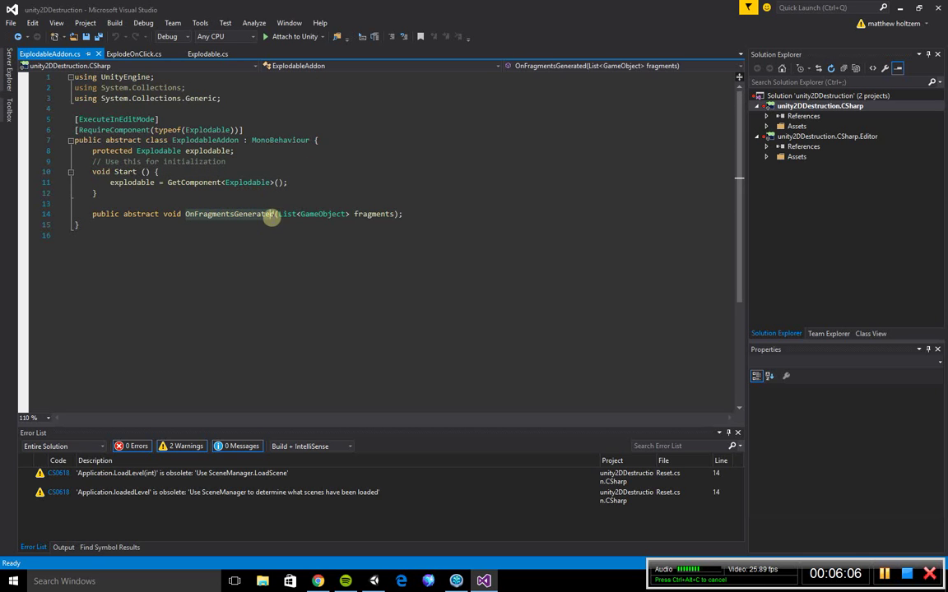
pyautogui.click(345, 230)
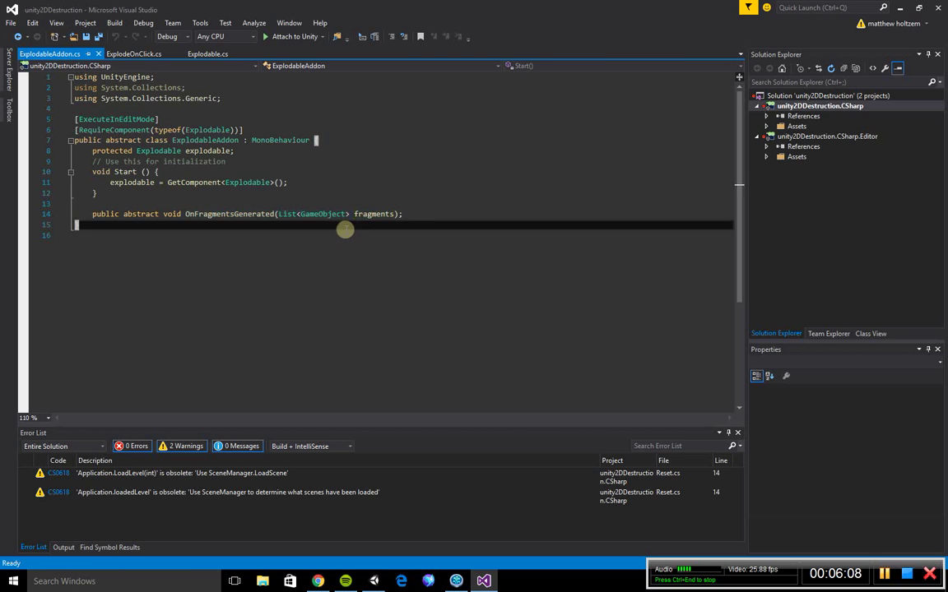
pyautogui.click(409, 216)
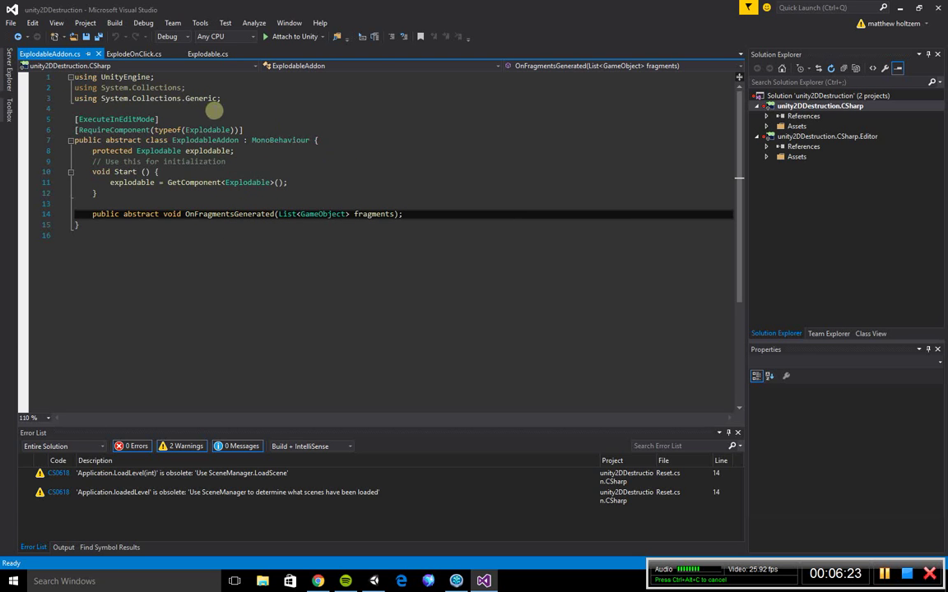
# Bring up ExplodeOnClick.cs to view its code.
pyautogui.moveTo(333, 10); pyautogui.dragTo(947, 46)
pyautogui.moveTo(938, 140); pyautogui.dragTo(411, 2)
pyautogui.click(134, 53)
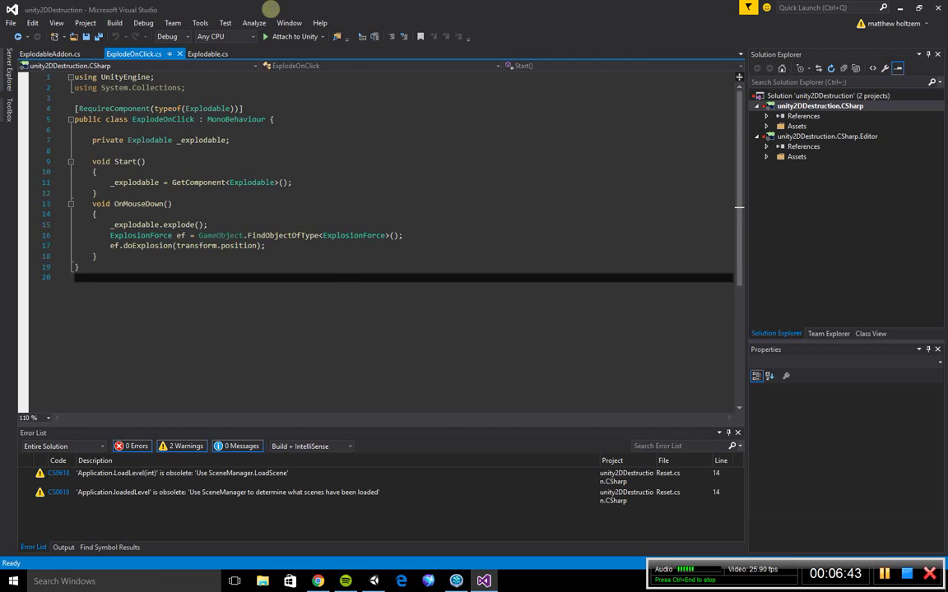
# Return to Unity, open ExplodableFragments from the Demo Scripts folder, and examine its OnFragmentsGenerated override and foreach loop.
pyautogui.hotkey('alt', 'Tab')
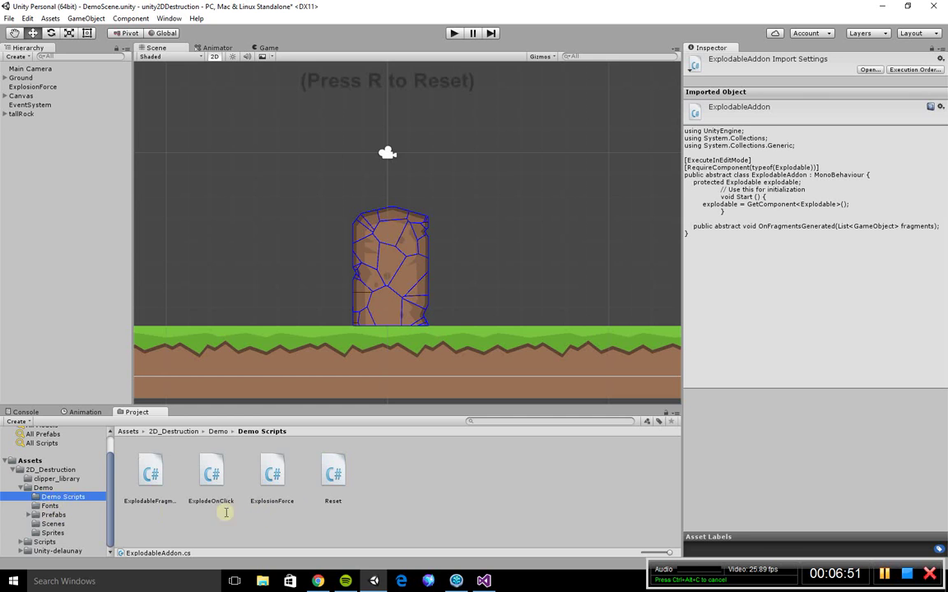
pyautogui.click(152, 474)
pyautogui.doubleClick(152, 474)
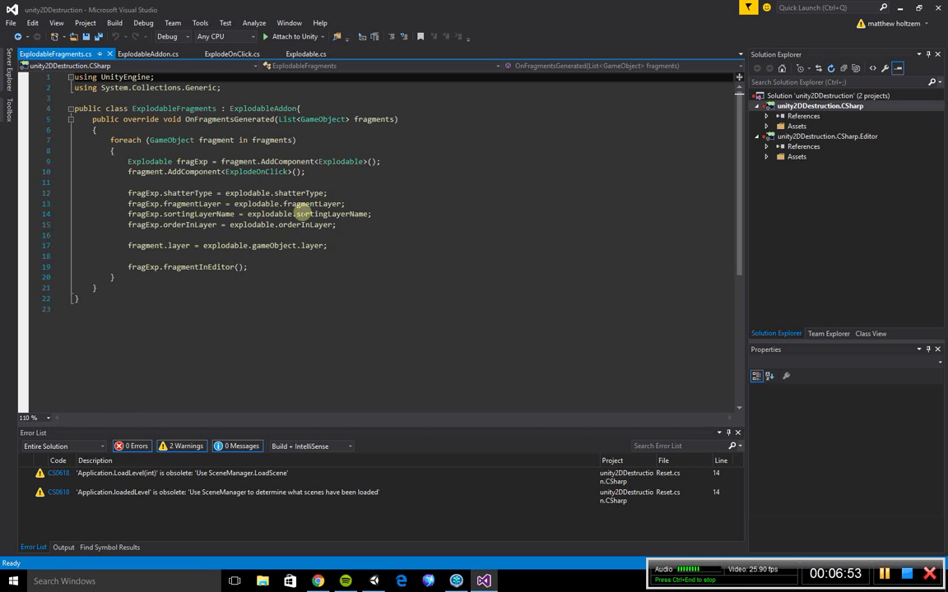
pyautogui.click(236, 130)
pyautogui.click(251, 108)
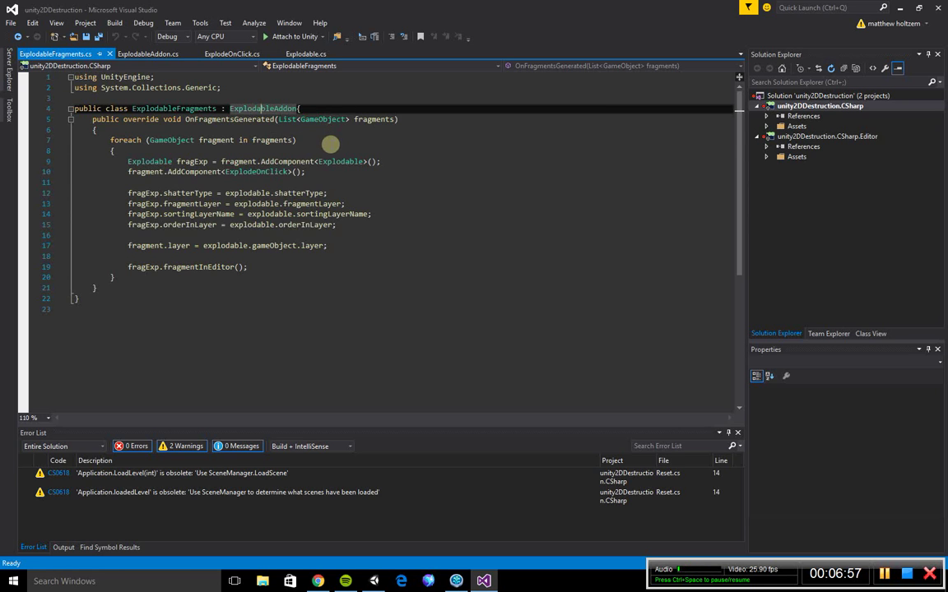
pyautogui.click(147, 140)
pyautogui.click(194, 119)
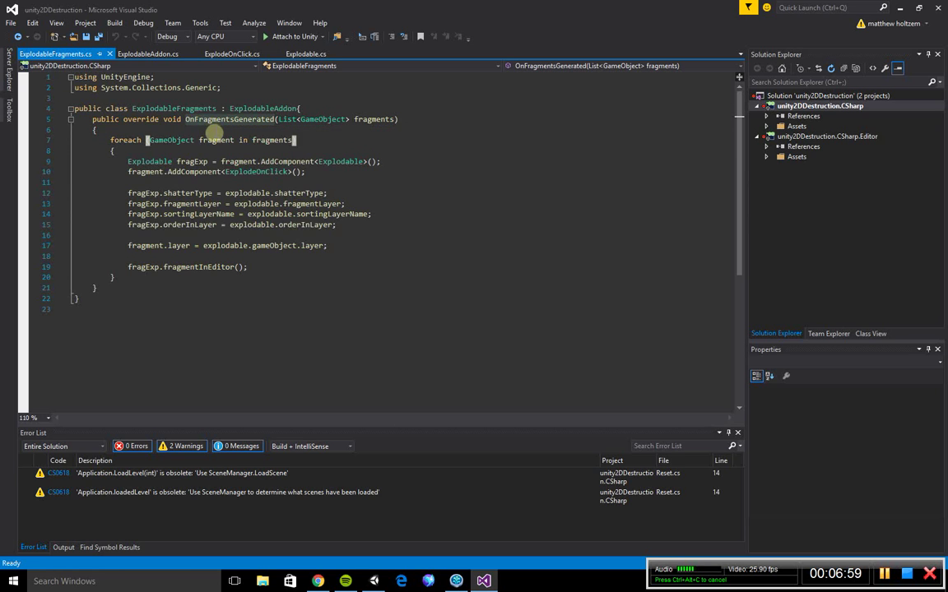
pyautogui.click(177, 162)
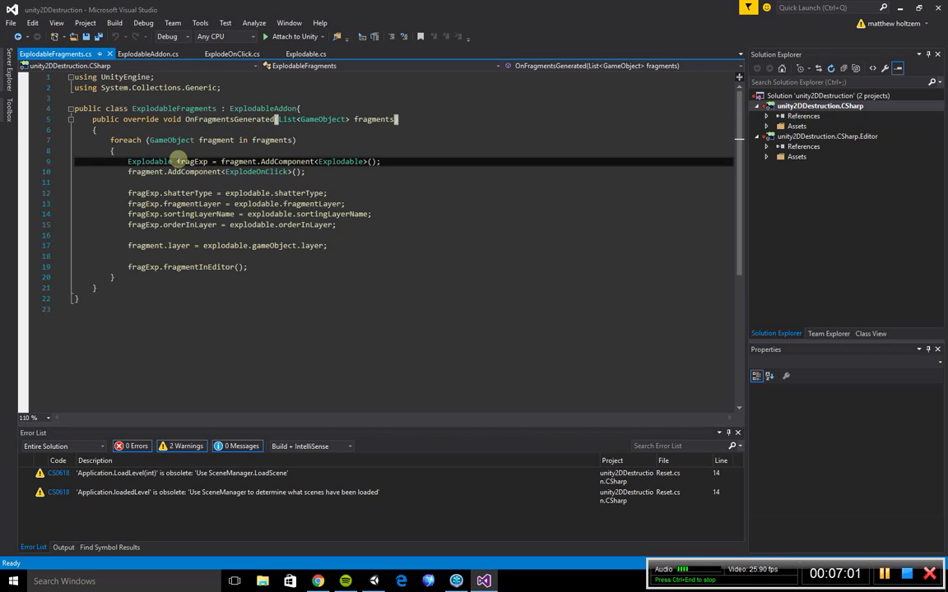
pyautogui.moveTo(110, 140); pyautogui.dragTo(246, 265)
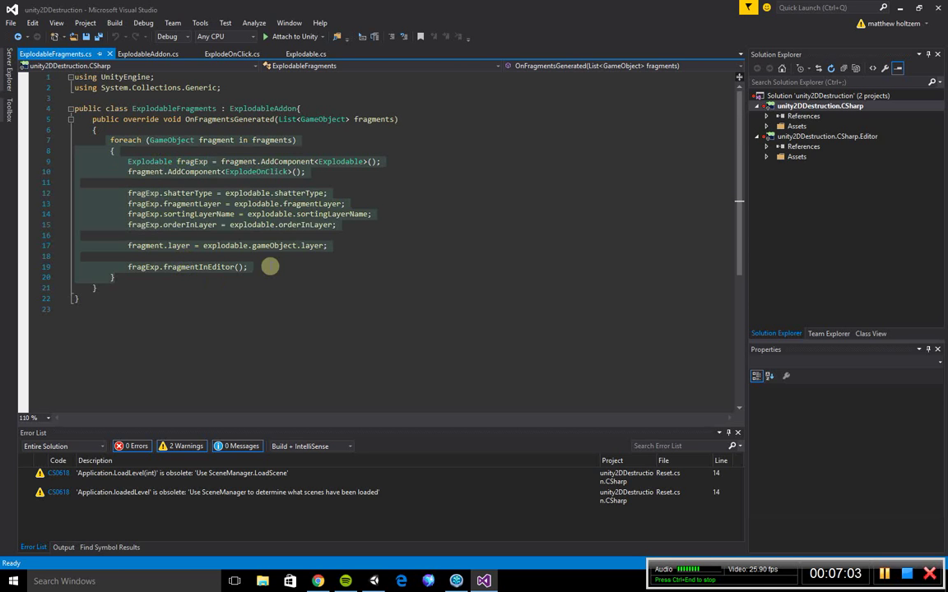
pyautogui.click(247, 265)
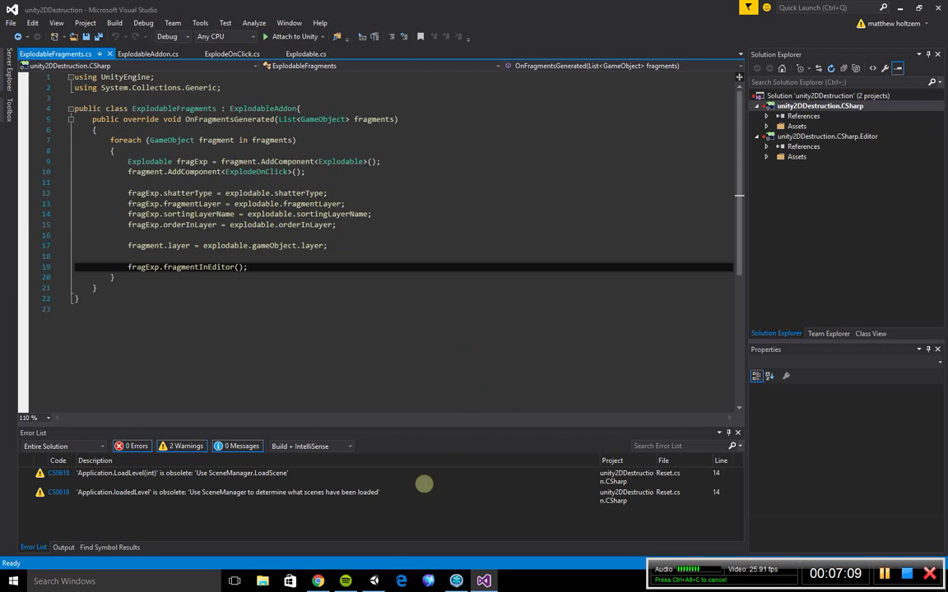
# Switch back to Unity and add the Explode On Click script component to tallRock.
pyautogui.click(373, 580)
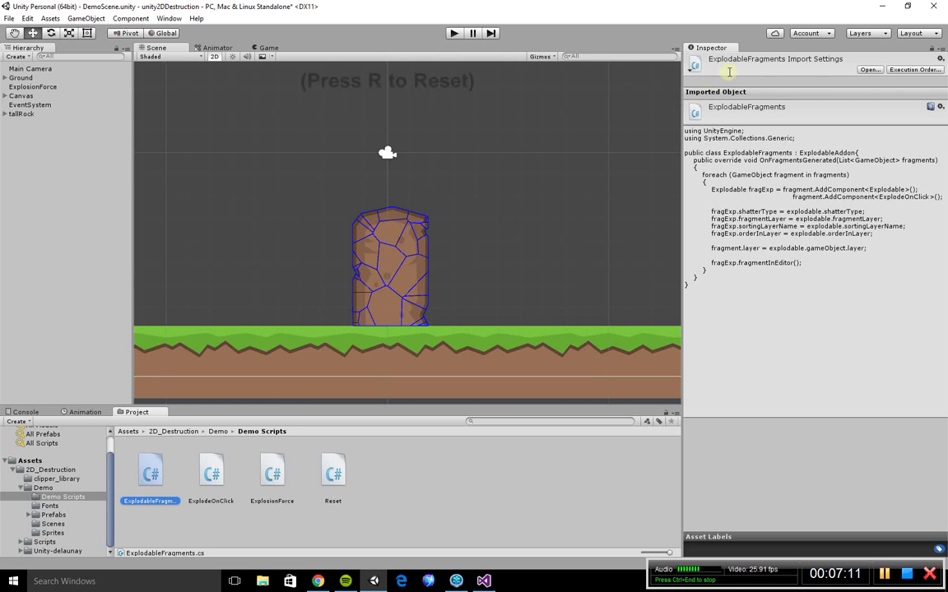
pyautogui.click(31, 86)
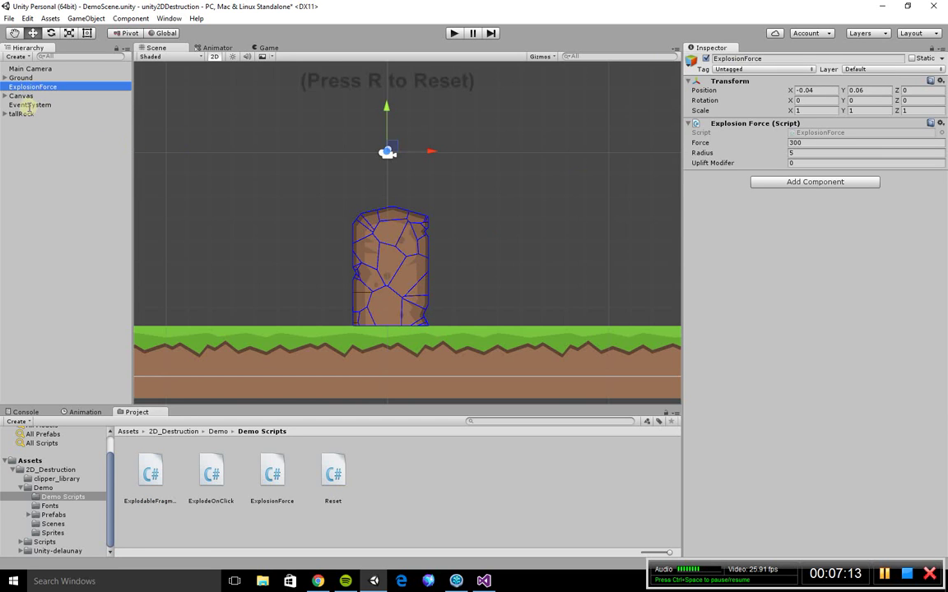
pyautogui.click(30, 105)
pyautogui.click(29, 112)
pyautogui.doubleClick(29, 112)
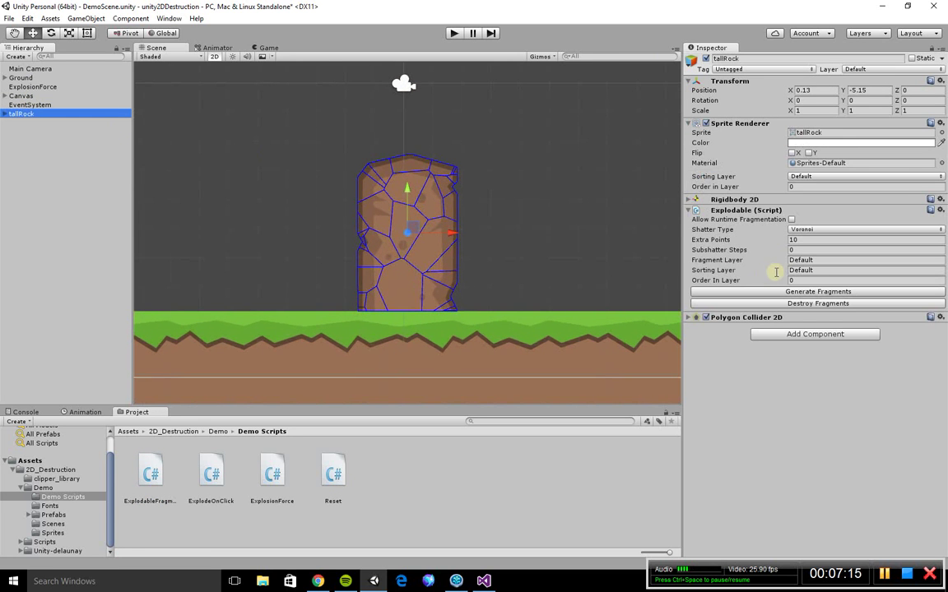
pyautogui.click(786, 335)
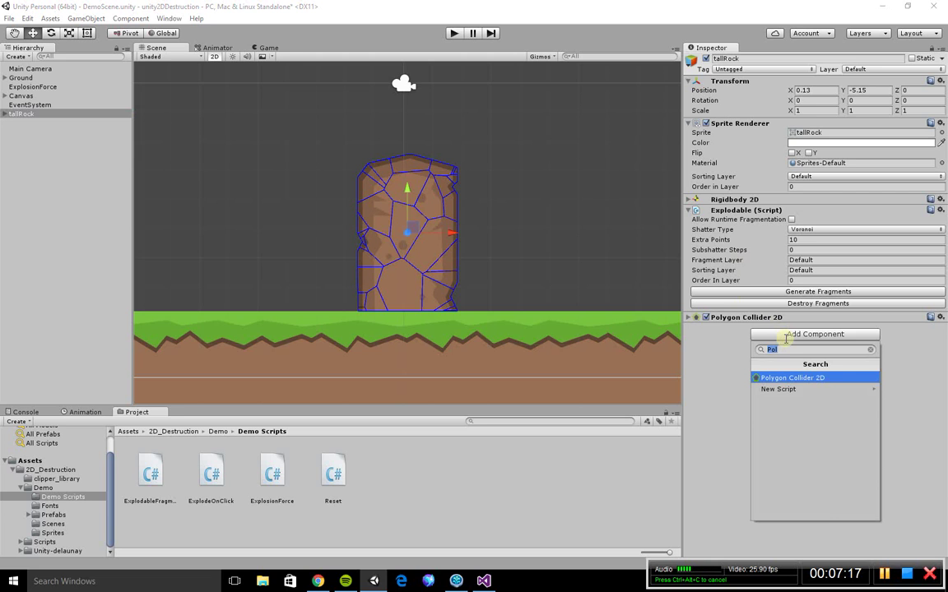
pyautogui.write('explo')
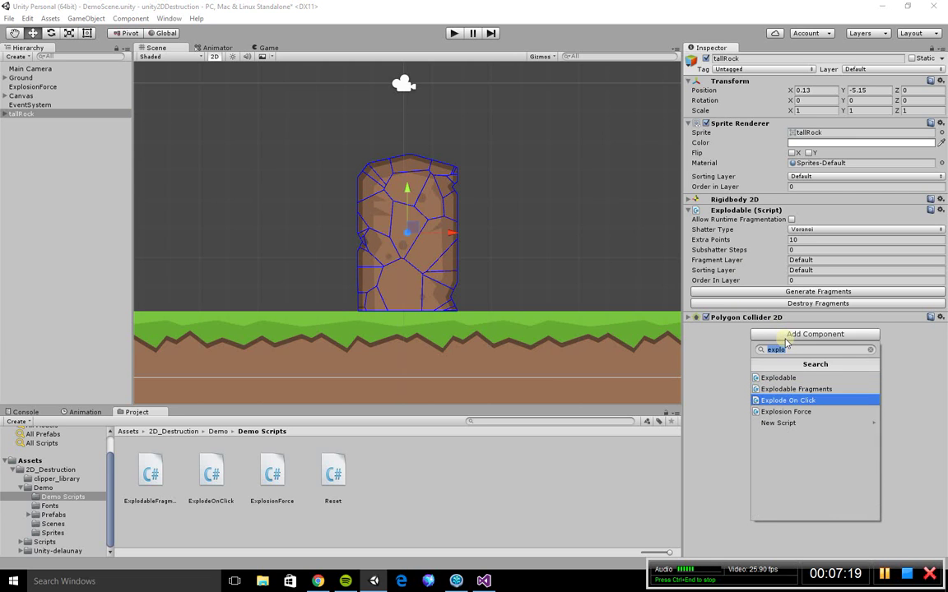
pyautogui.click(788, 400)
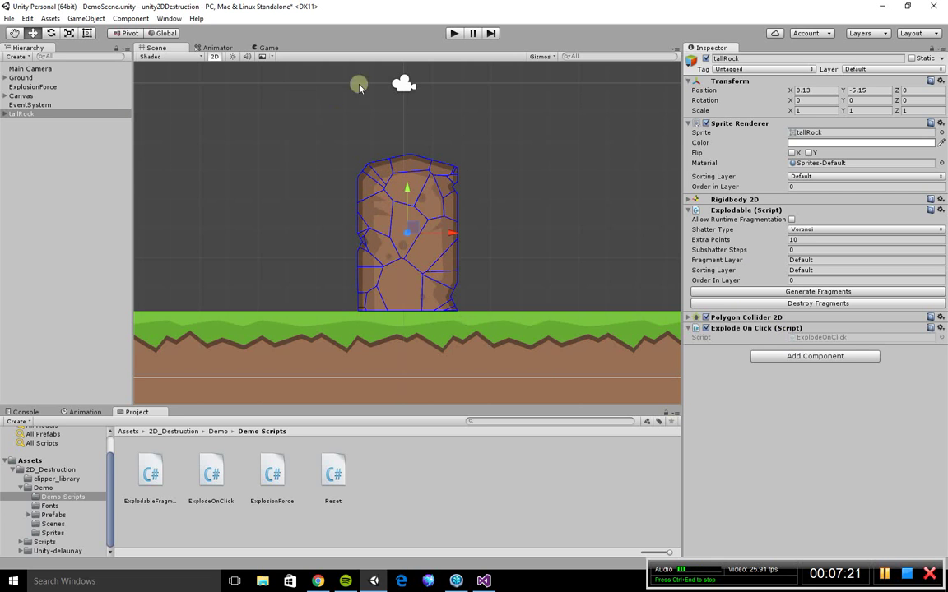
# Play the scene, explode tallRock to test Explode On Click, and stop playback.
pyautogui.click(453, 33)
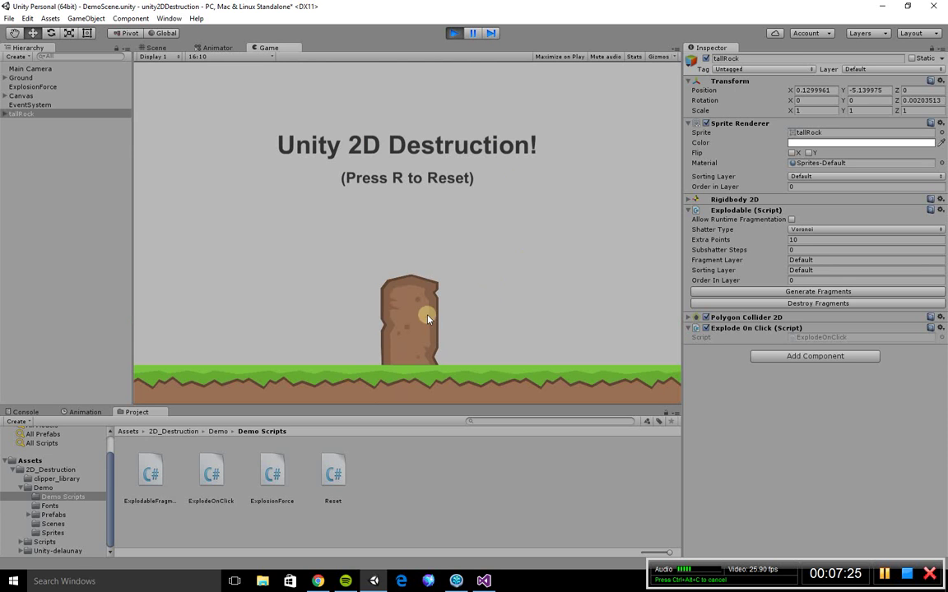
pyautogui.click(419, 313)
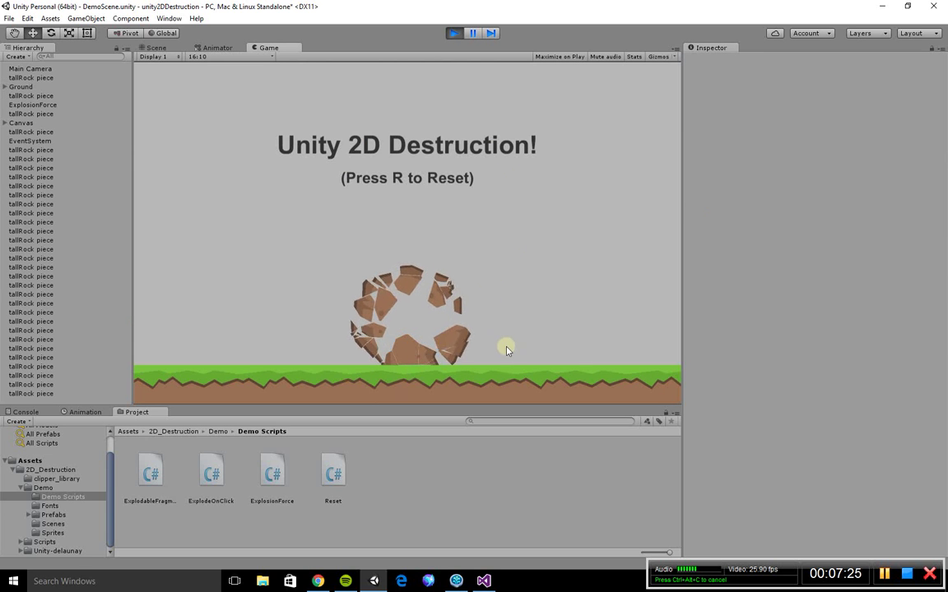
pyautogui.click(453, 33)
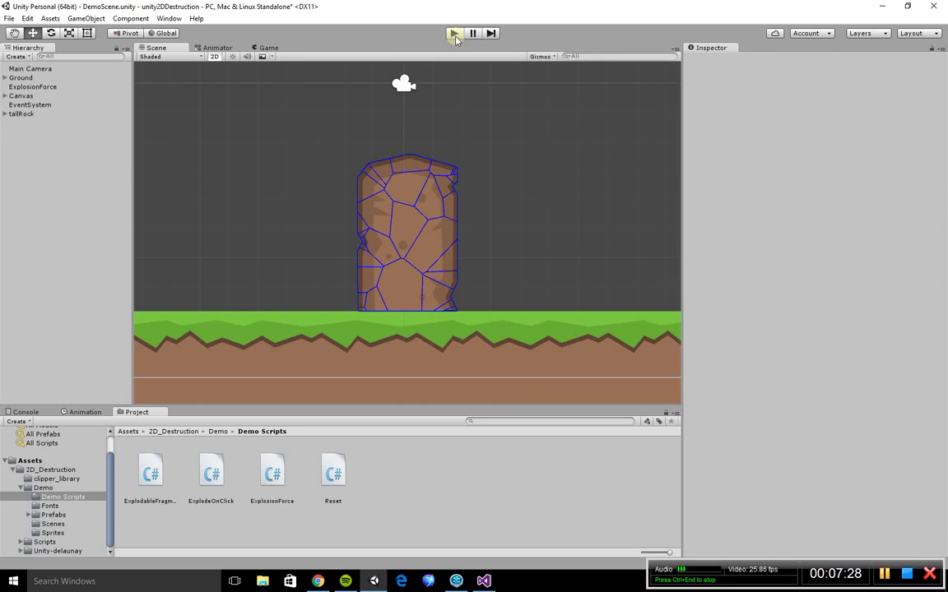
# Add the Explodable Fragments script to tallRock and regenerate its fragments.
pyautogui.click(24, 115)
pyautogui.click(773, 357)
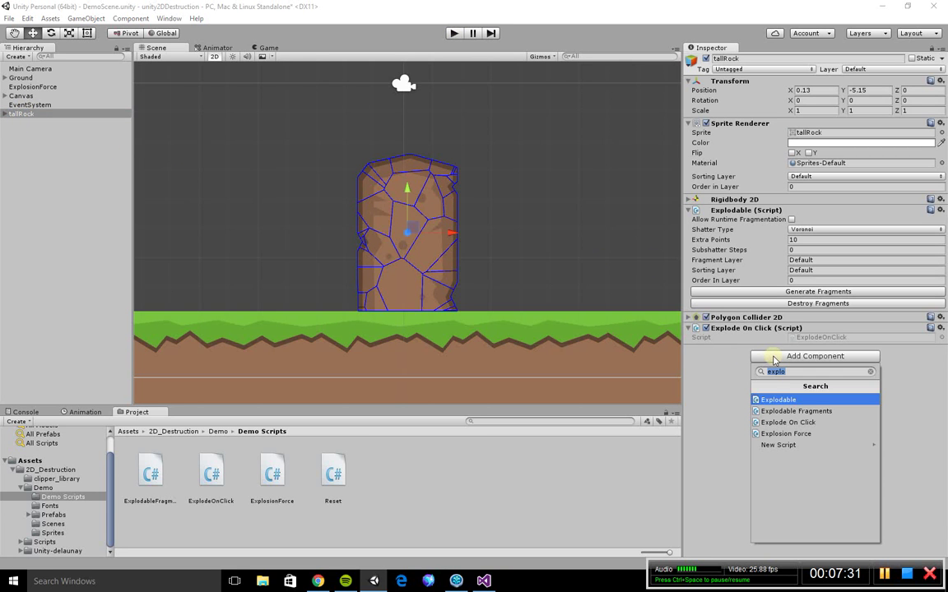
pyautogui.click(808, 411)
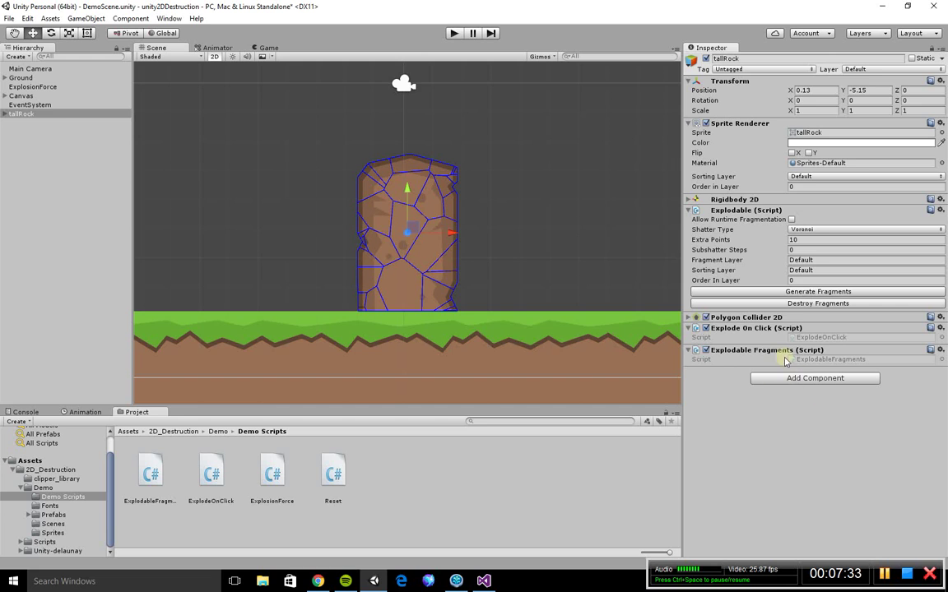
pyautogui.click(803, 293)
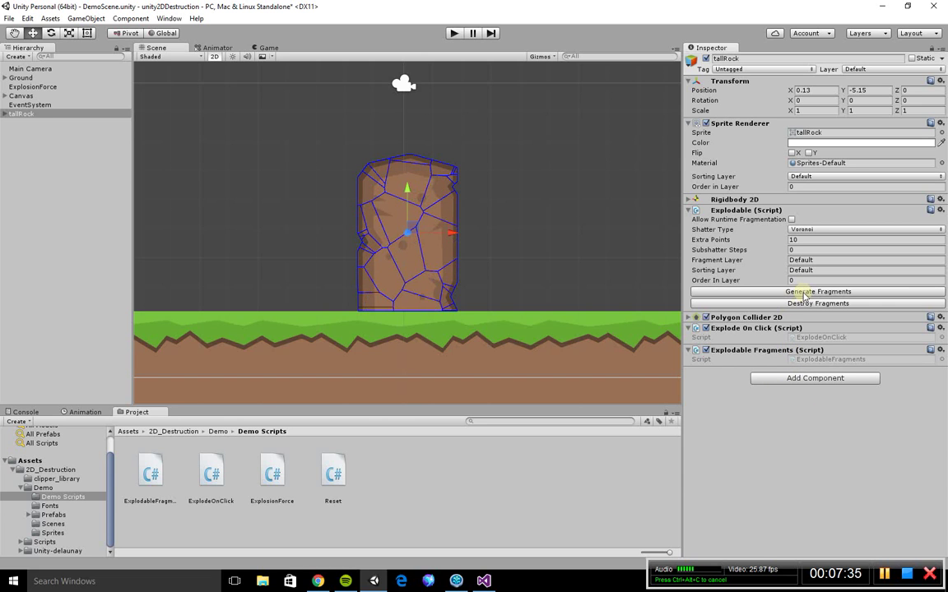
# Inspect the components of tallRock's first piece and its nested sub-pieces, and collapse tallRock's hierarchy.
pyautogui.click(5, 114)
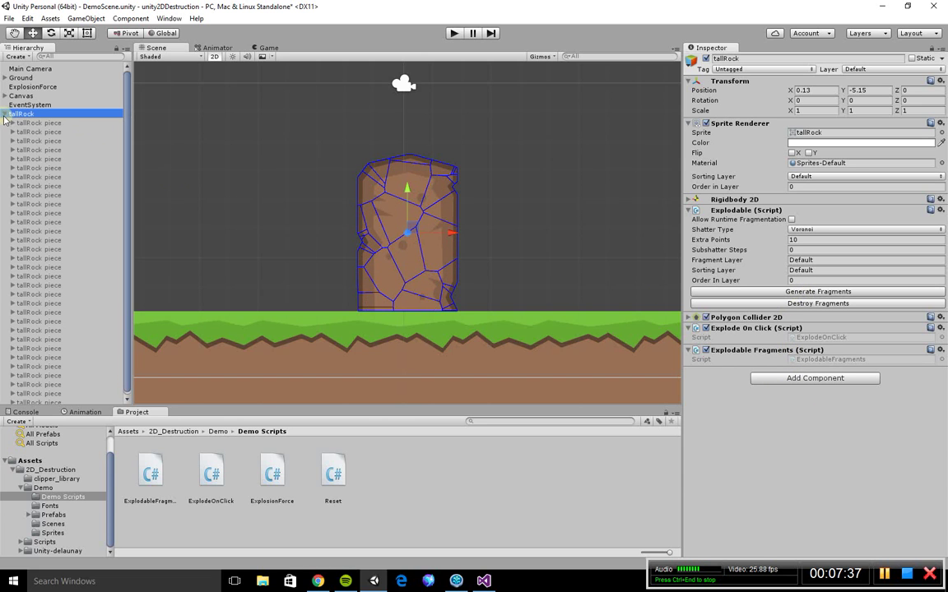
pyautogui.click(26, 123)
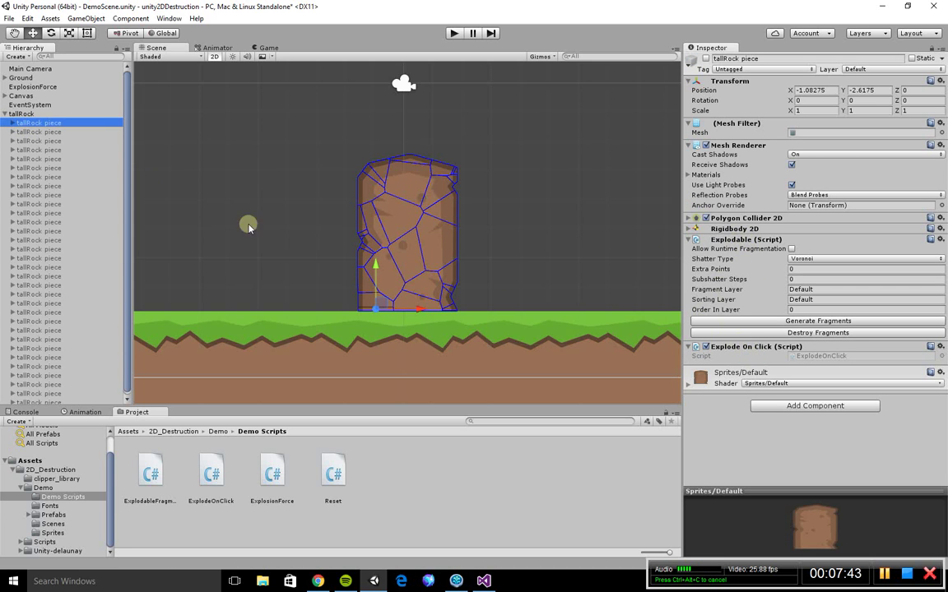
pyautogui.click(13, 124)
pyautogui.click(49, 131)
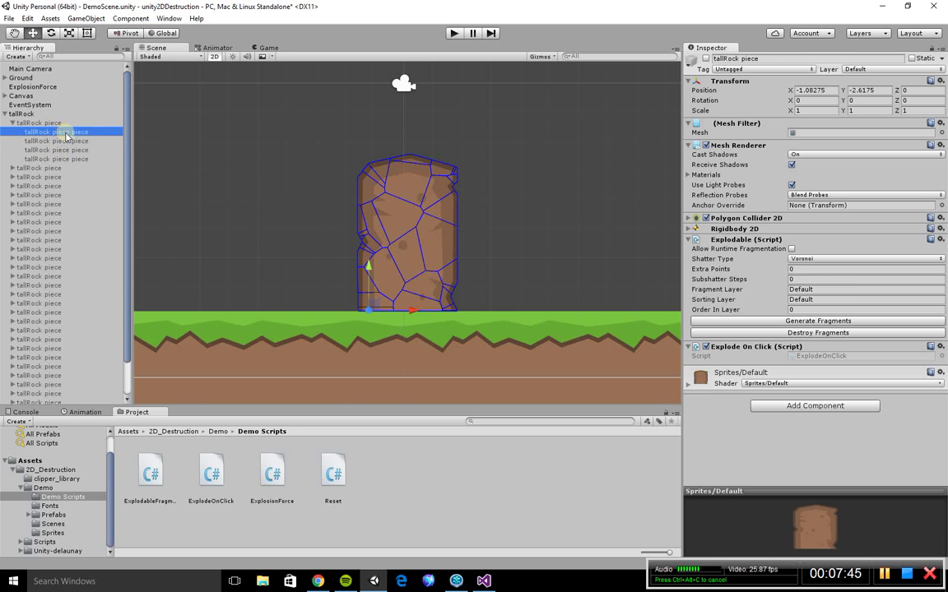
pyautogui.press('Down')
pyautogui.press('Down')
pyautogui.click(6, 114)
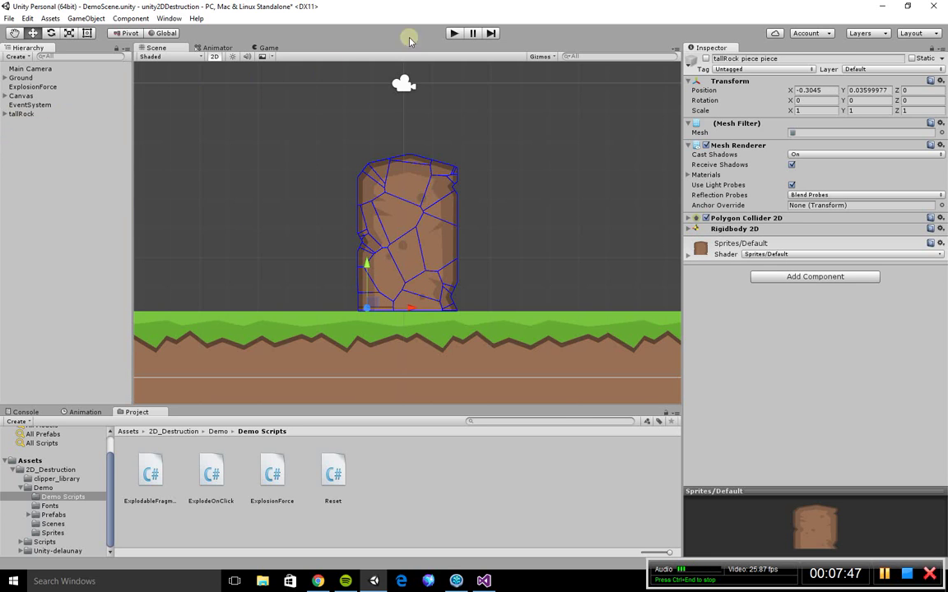
# Play the scene and explode tallRock and one of its pieces to test the nested fragments.
pyautogui.click(454, 33)
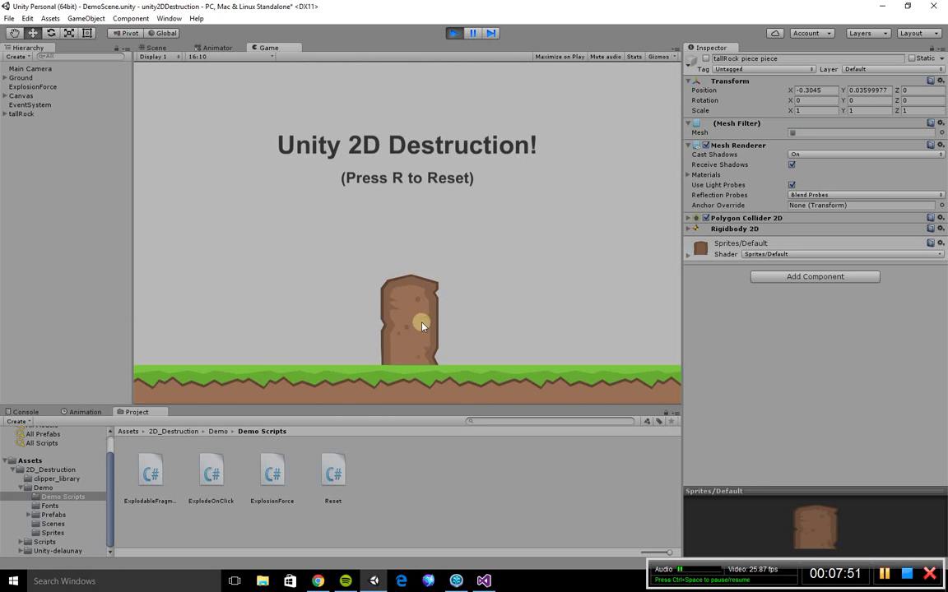
pyautogui.click(417, 320)
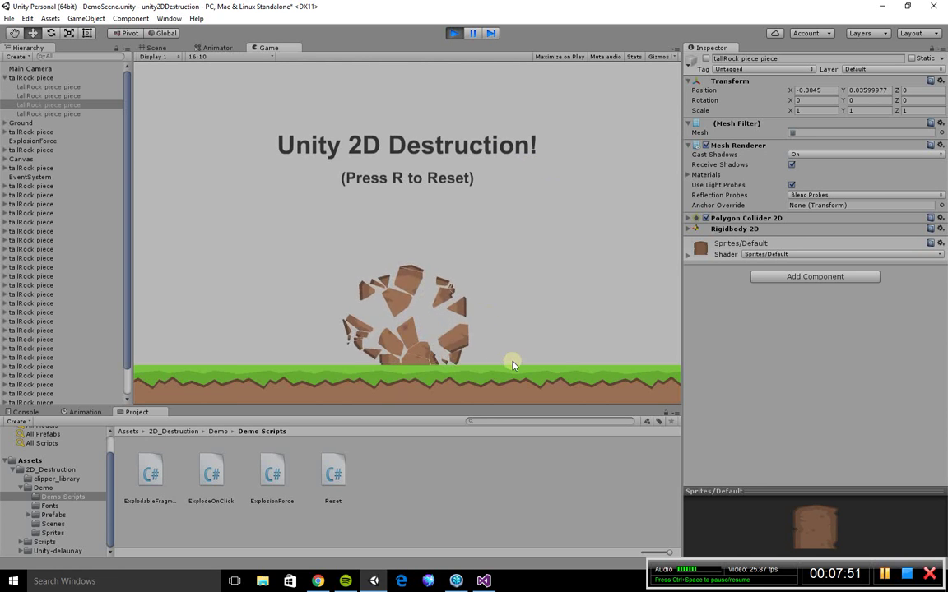
pyautogui.click(421, 339)
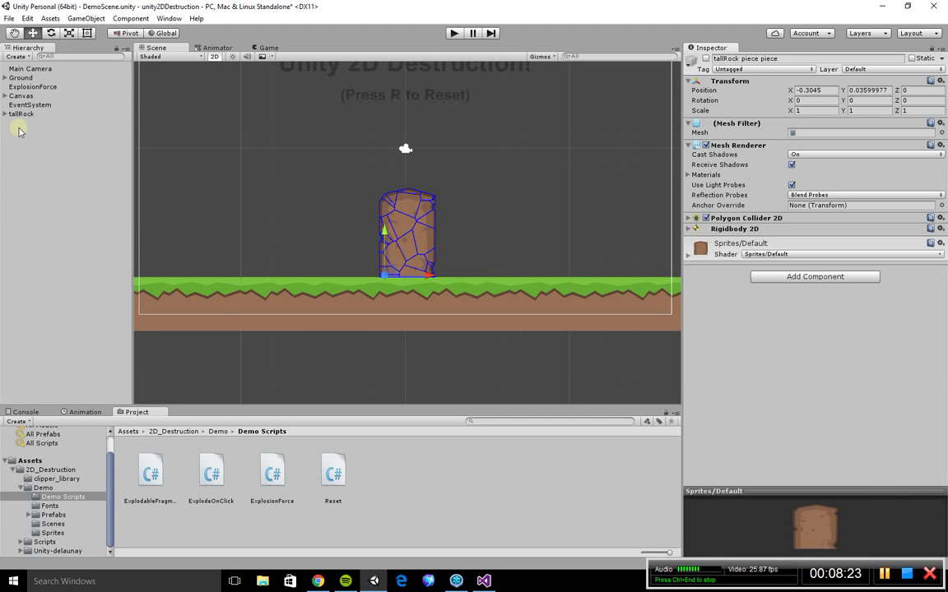
# Open the ExplodeOnClick script in Visual Studio and examine how its Start method obtains the Explodable component.
pyautogui.click(23, 86)
pyautogui.click(20, 77)
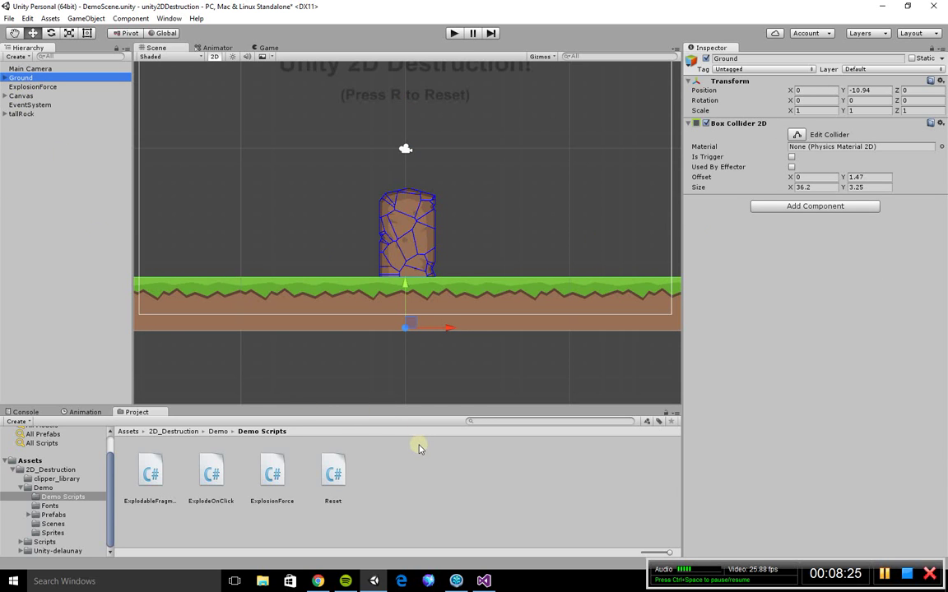
pyautogui.doubleClick(211, 473)
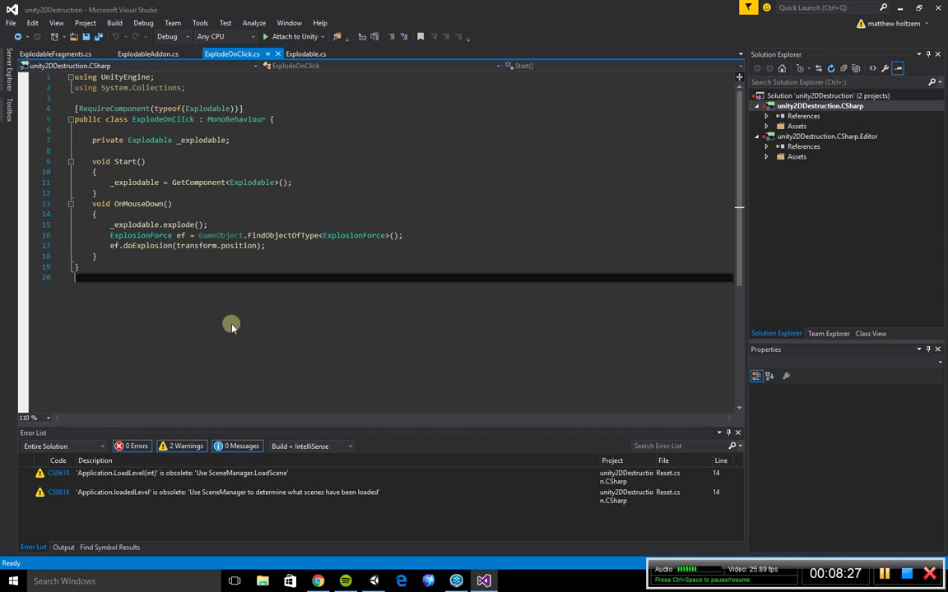
pyautogui.click(260, 204)
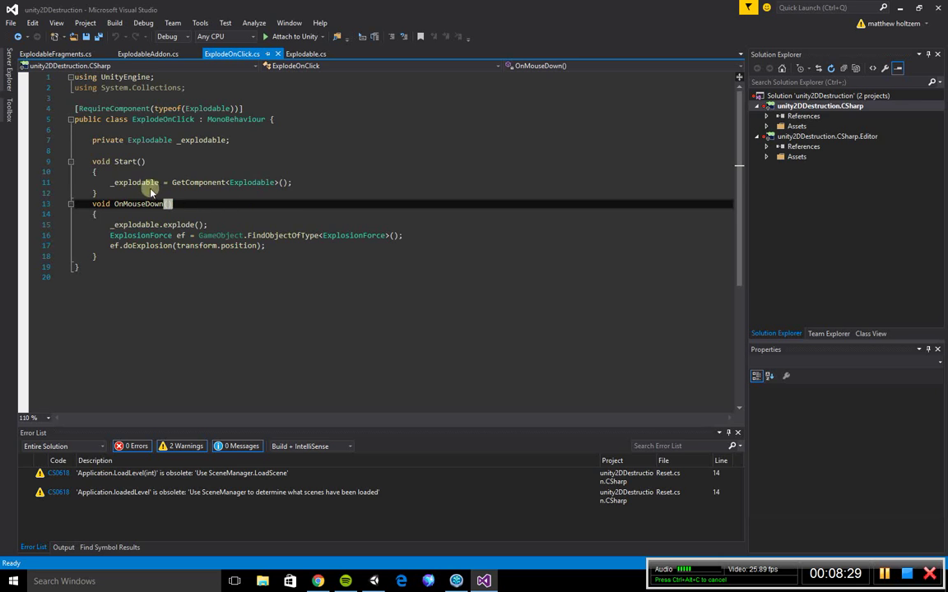
pyautogui.click(248, 183)
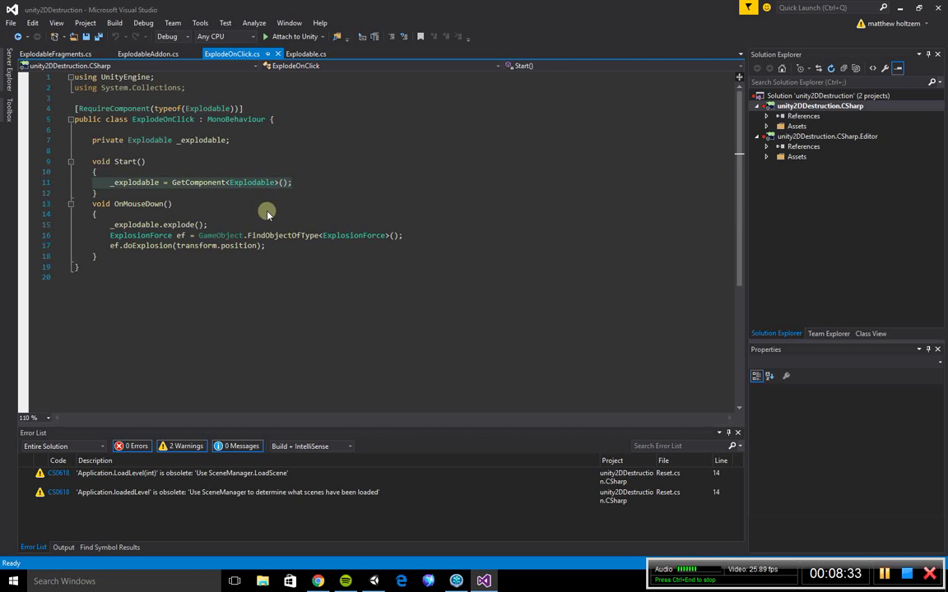
# Examine the explode and ExplosionForce calls in the script's OnMouseDown method, and switch back to the scene in Unity.
pyautogui.click(218, 214)
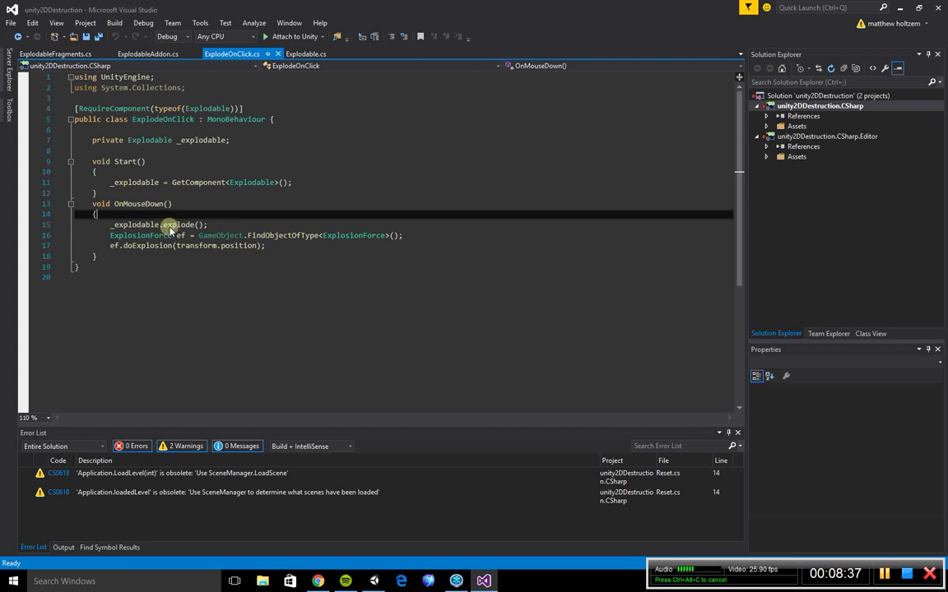
pyautogui.click(205, 225)
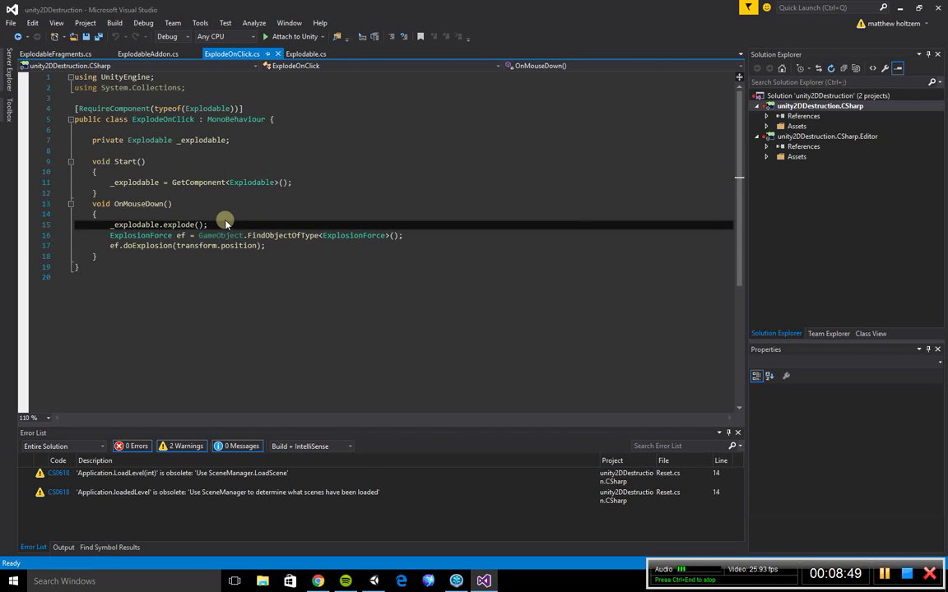
pyautogui.click(195, 215)
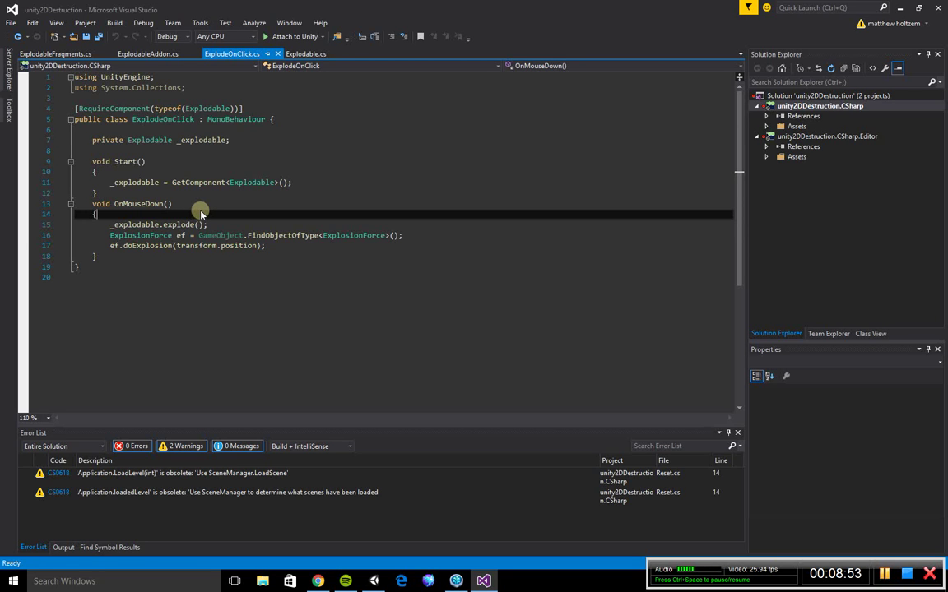
pyautogui.click(217, 224)
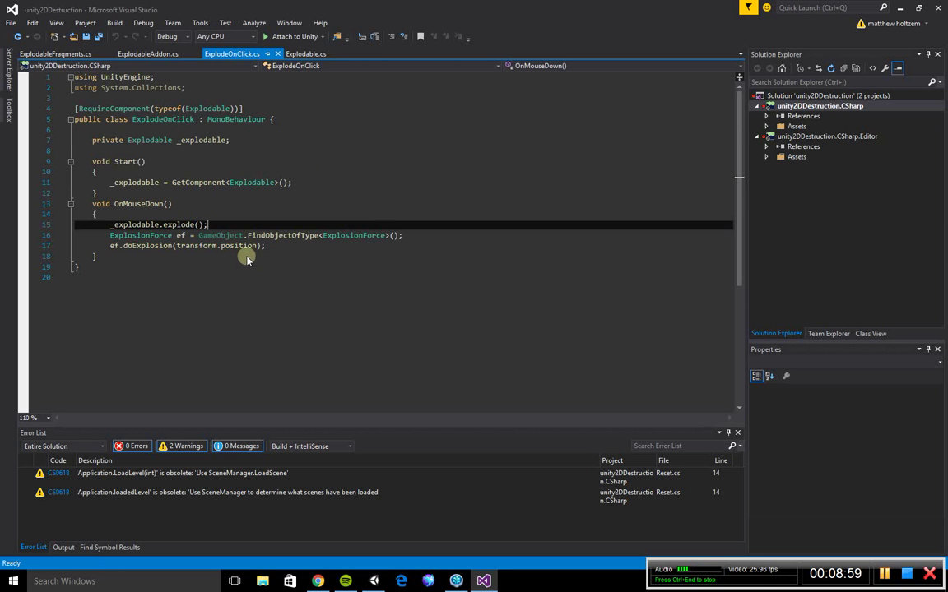
pyautogui.click(224, 214)
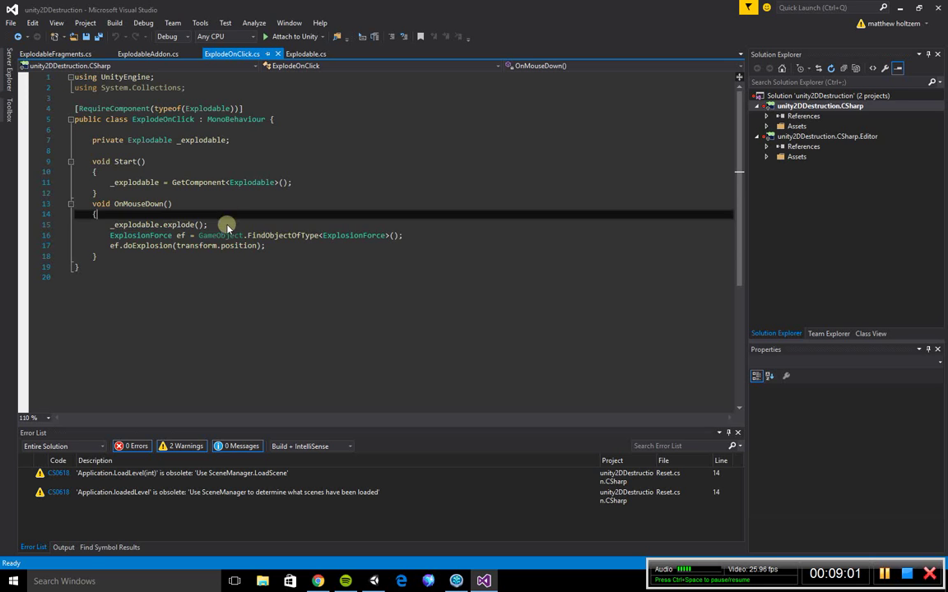
pyautogui.click(230, 227)
pyautogui.click(411, 238)
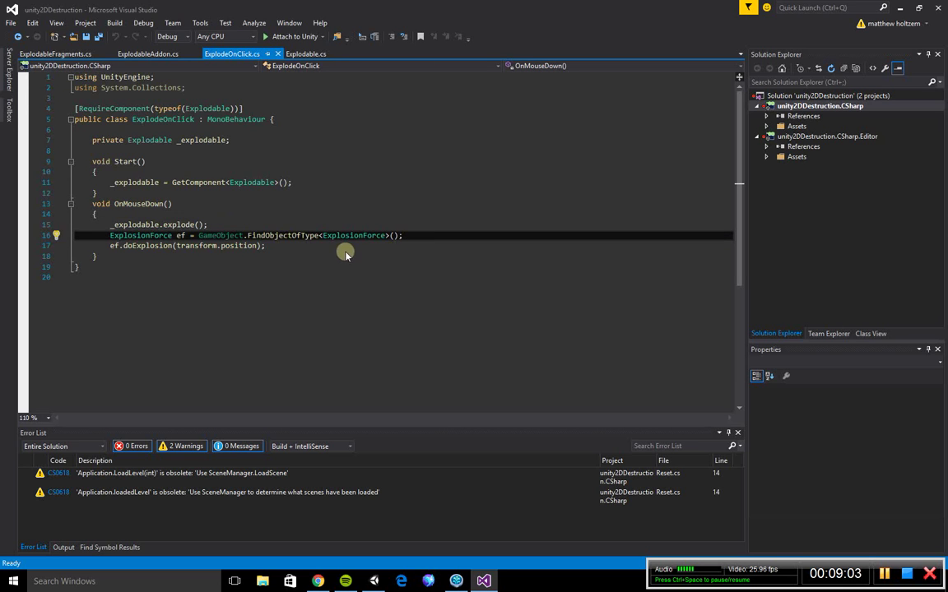
pyautogui.press('Down')
pyautogui.press('Up')
pyautogui.press('Up')
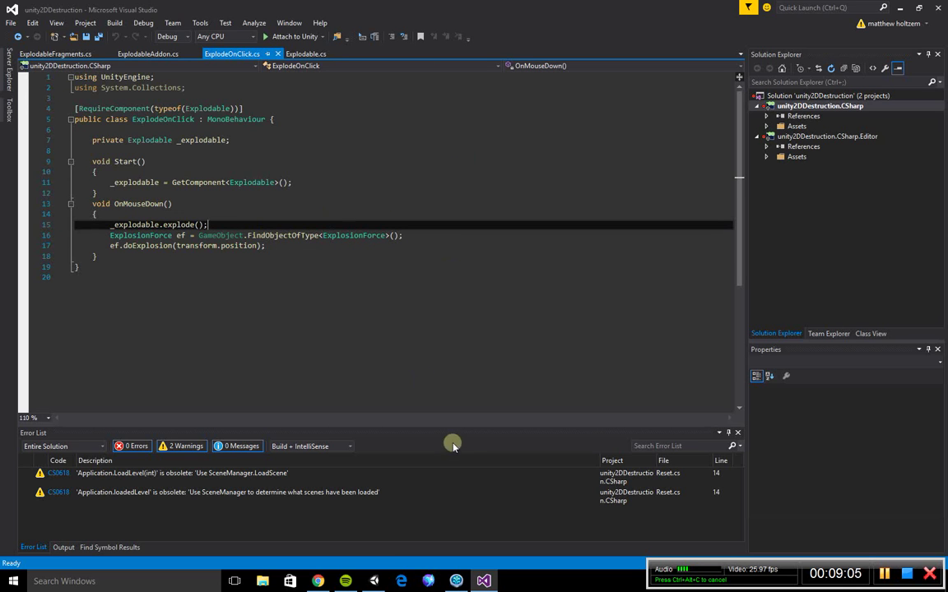
pyautogui.hotkey('alt', 'Tab')
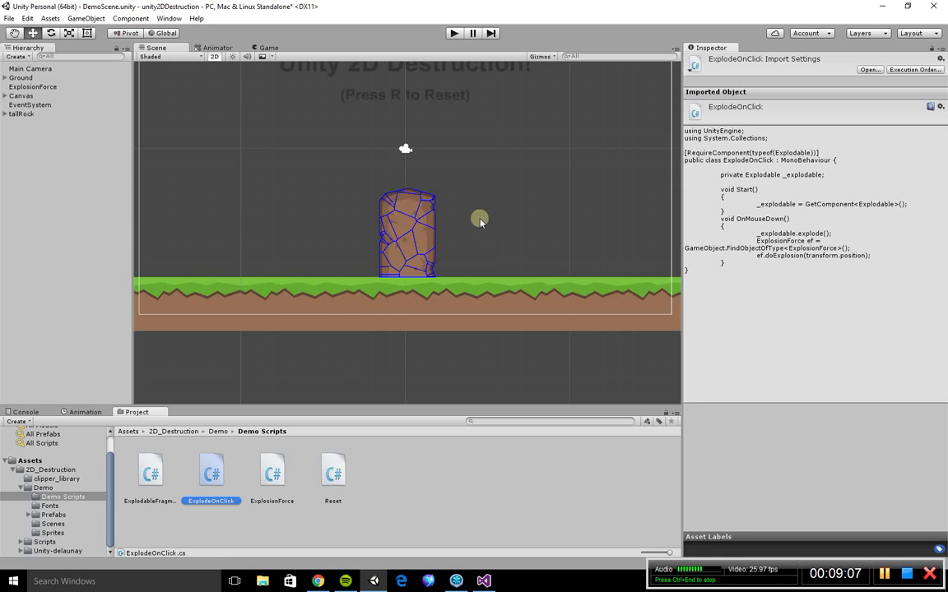
pyautogui.scroll(-5, 480, 220)
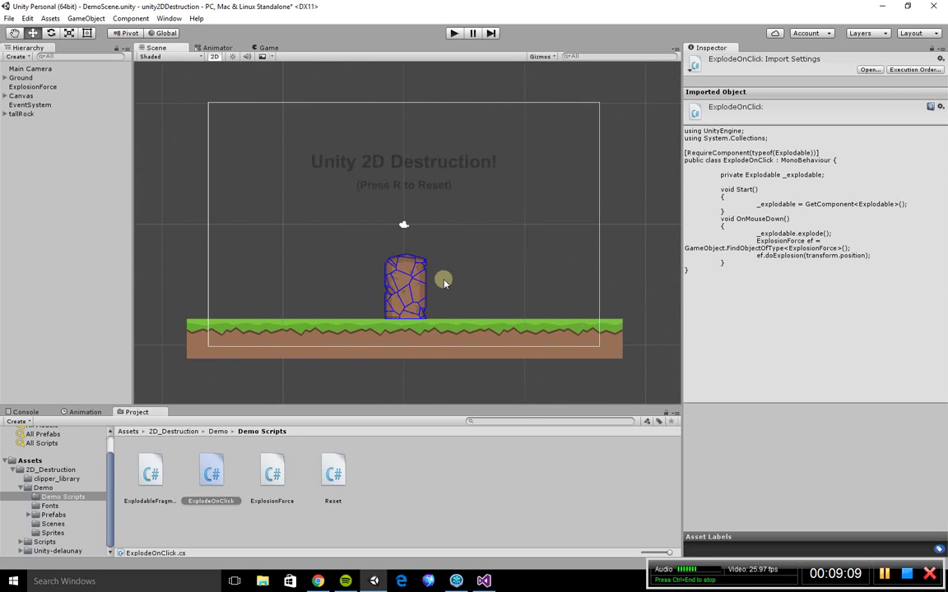